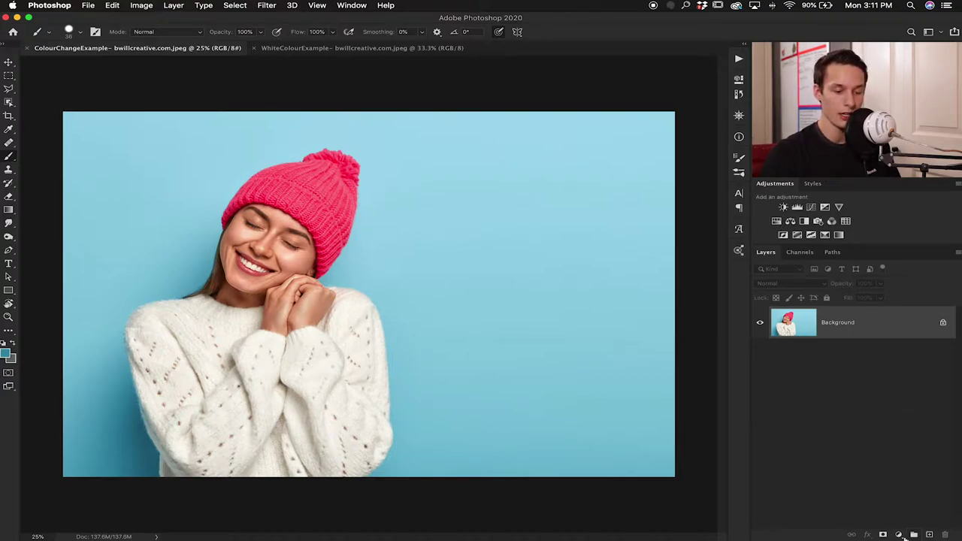
Add a Hue/Saturation adjustment layer above the Background layer.
left_click(898, 535)
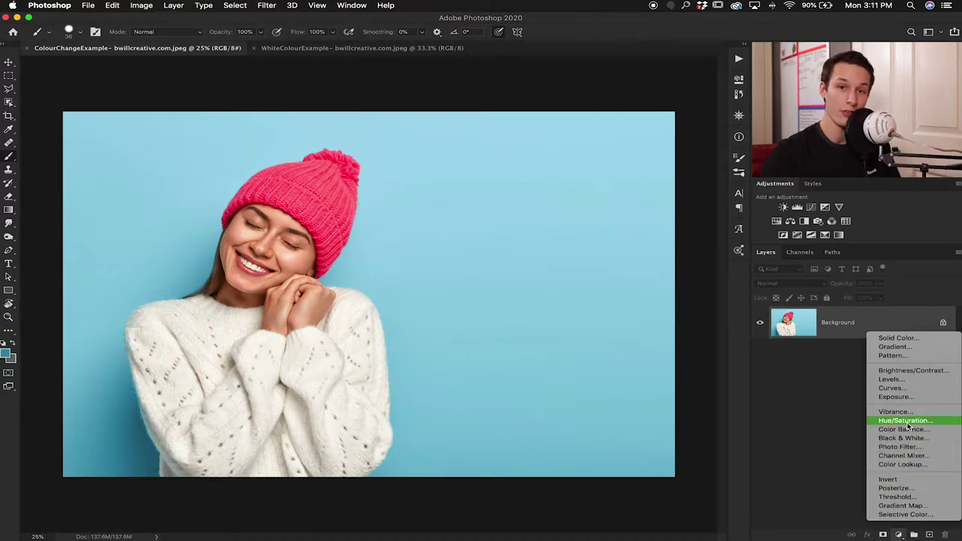
left_click(908, 422)
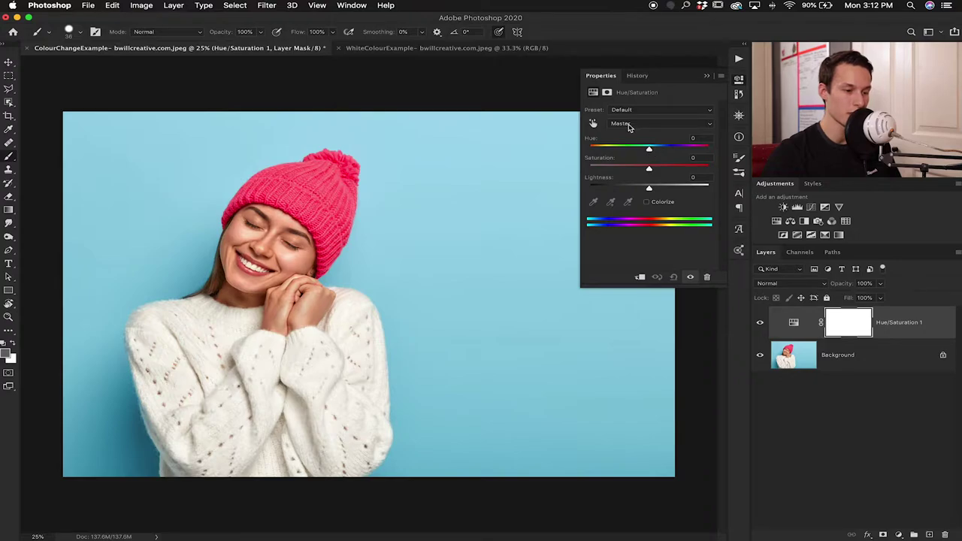
Try shifting the Master hue to +48, -30 and -23, and reset it to 0.
left_click(649, 149)
left_click_drag(649, 149, 676, 151)
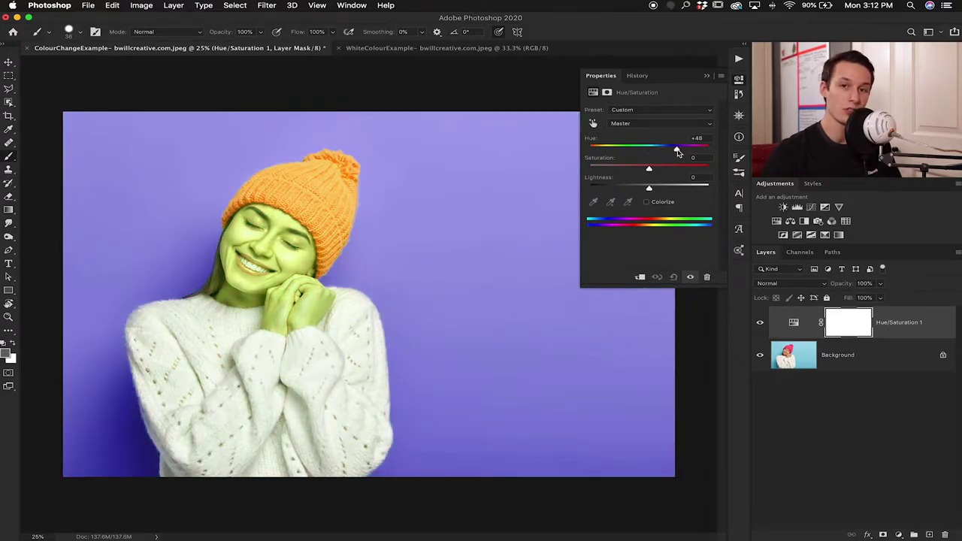
left_click_drag(677, 151, 631, 151)
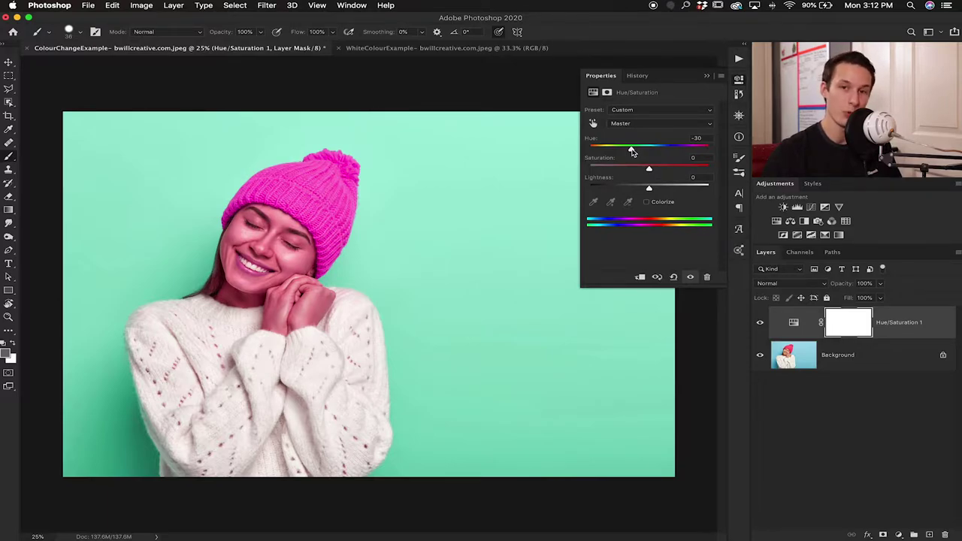
key("super+z")
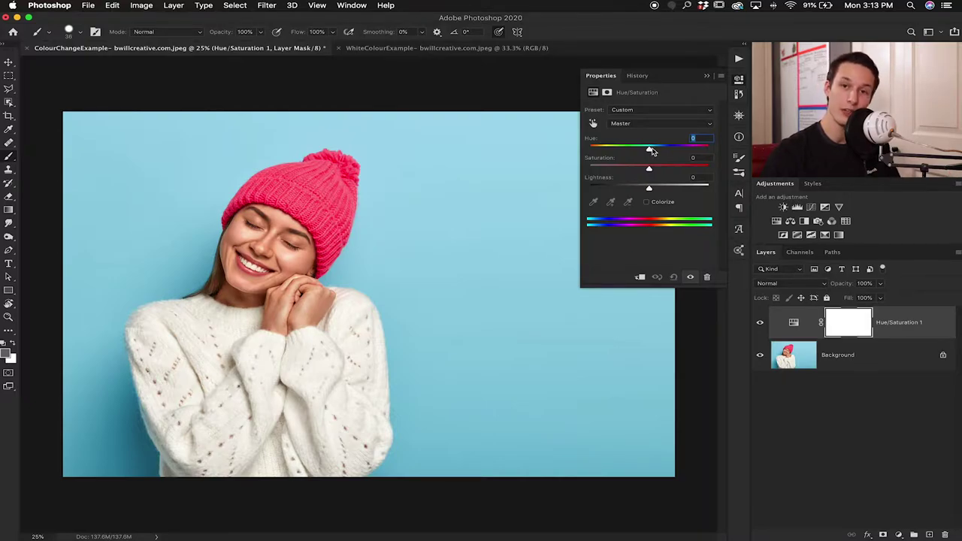
mouse_move(651, 150)
left_mouse_down()
mouse_move(663, 150)
mouse_move(637, 151)
left_mouse_up()
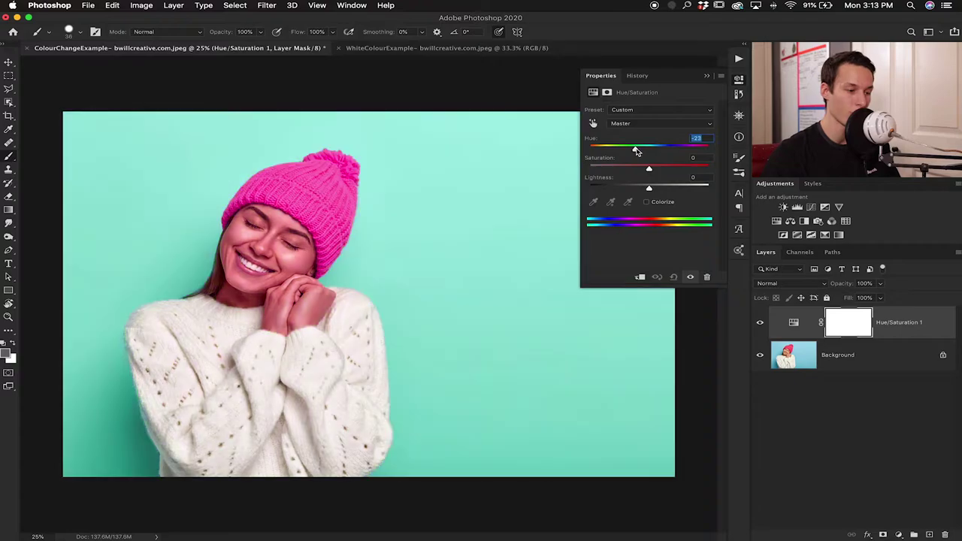
double_click(592, 141)
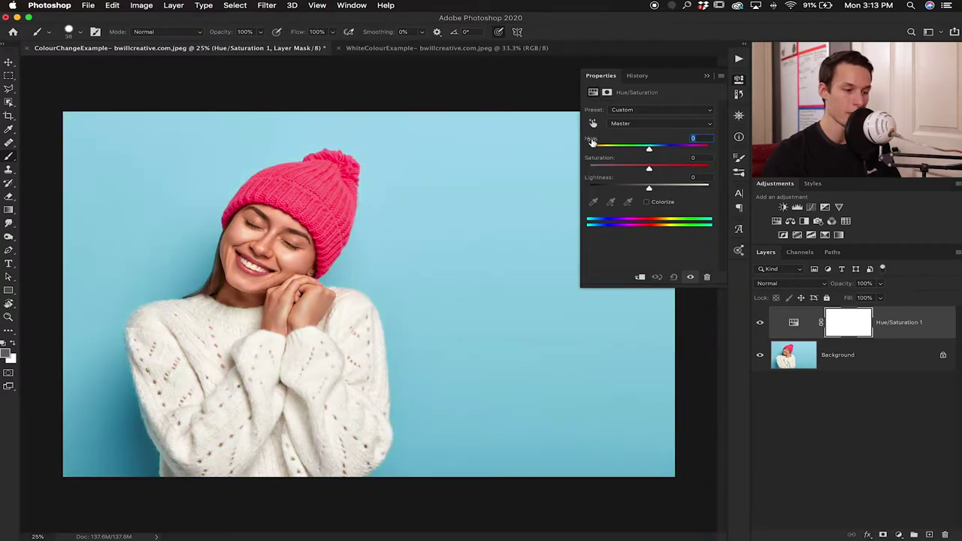
Target the Blues range, try shifting its hue to +34 and -27, and reset it to 0.
left_click(646, 126)
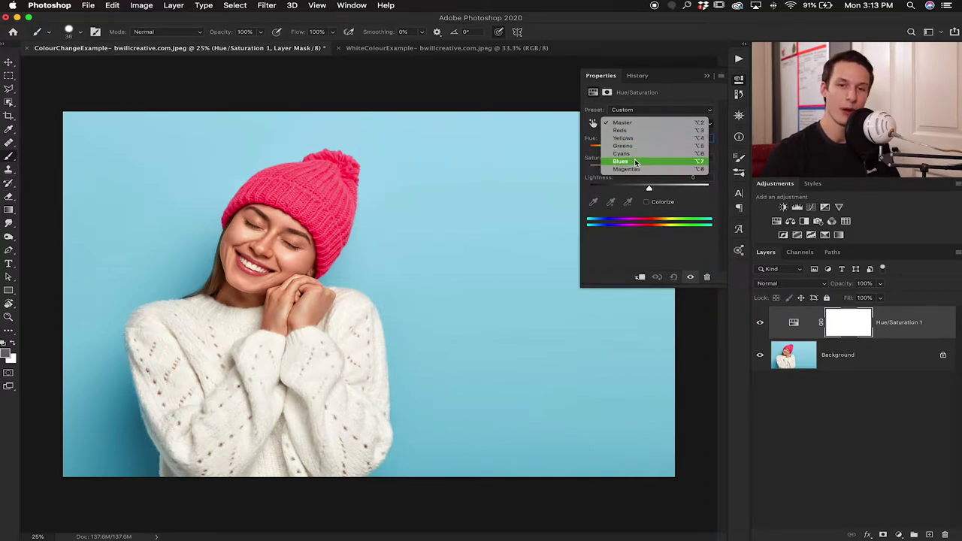
left_click(634, 162)
left_click(649, 151)
left_click_drag(650, 151, 670, 152)
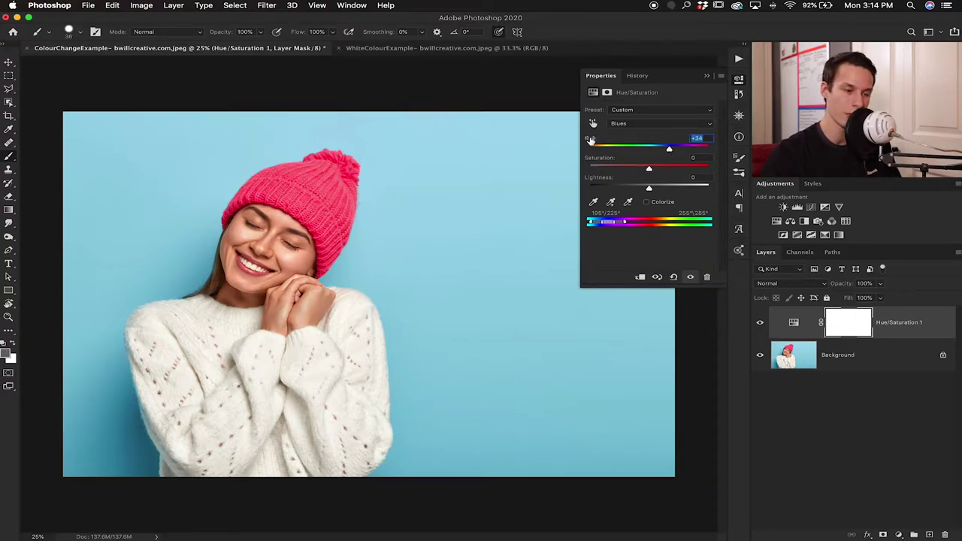
type("0")
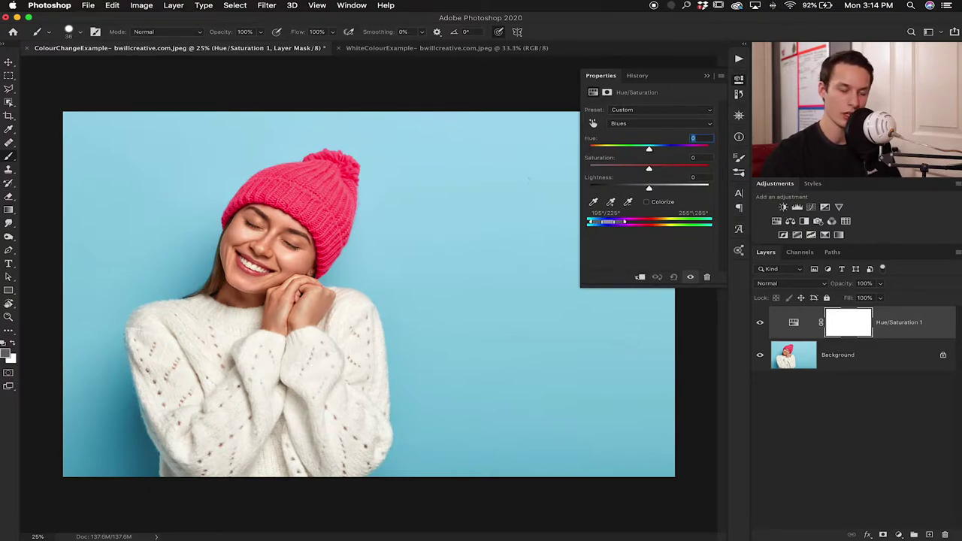
left_click_drag(650, 148, 633, 150)
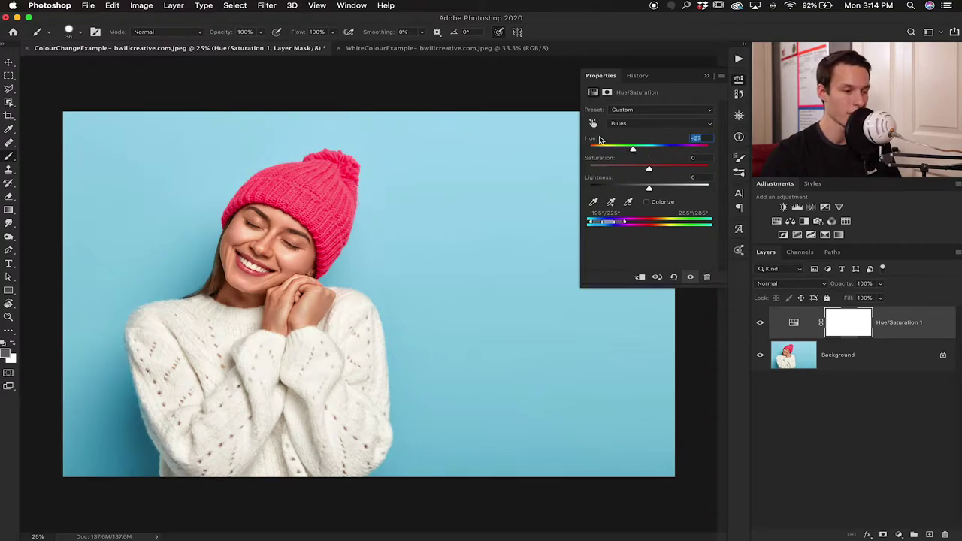
type("0")
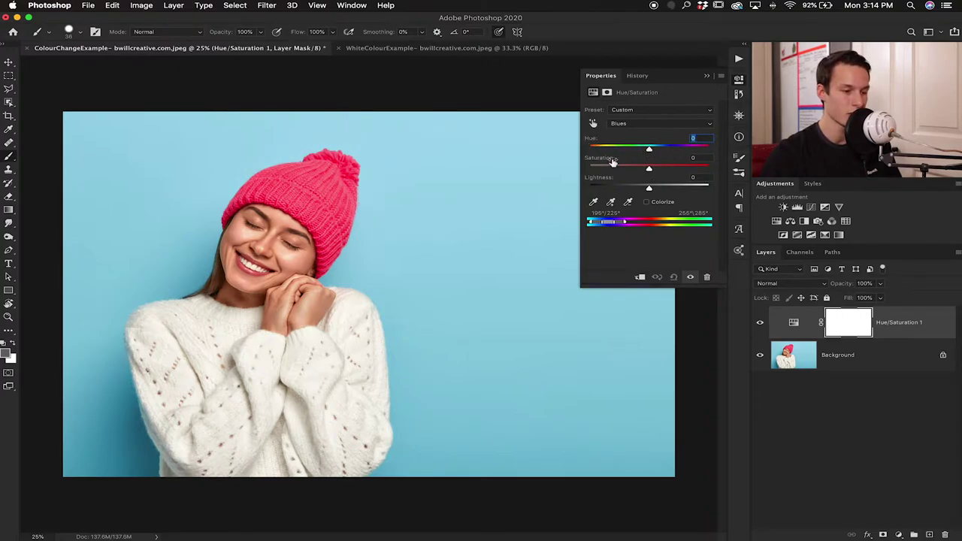
Test which areas the Blues range covers by raising its saturation to +100, and reset it to 0.
left_click_drag(650, 168, 738, 172)
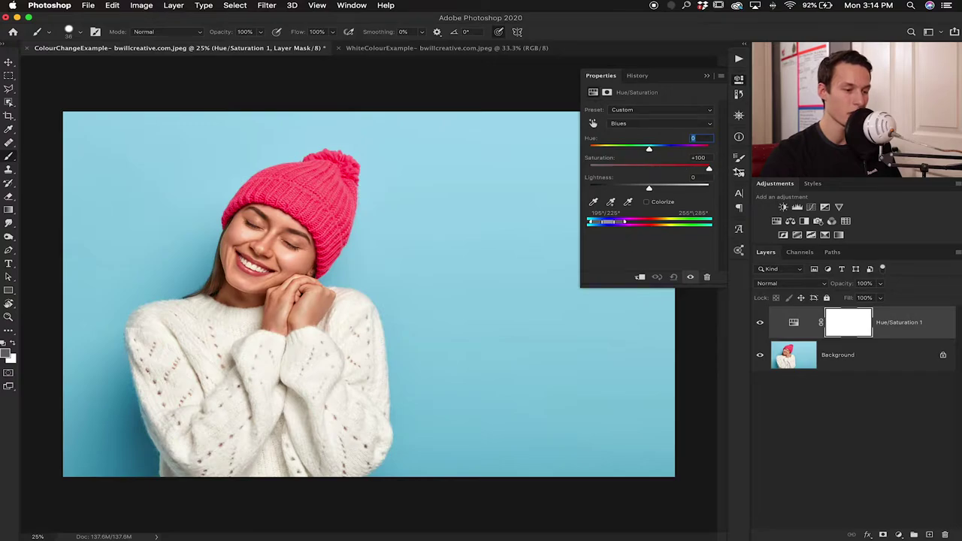
left_click(706, 75)
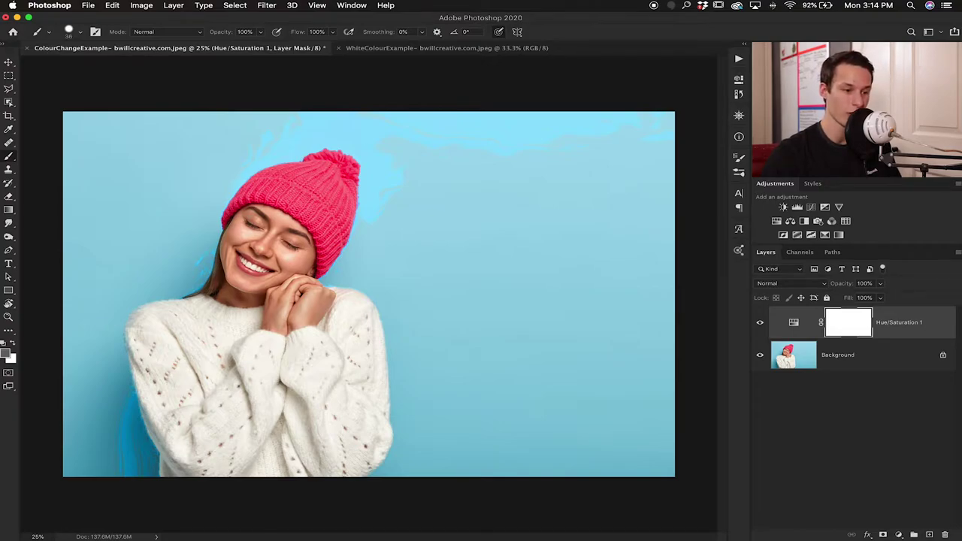
double_click(791, 325)
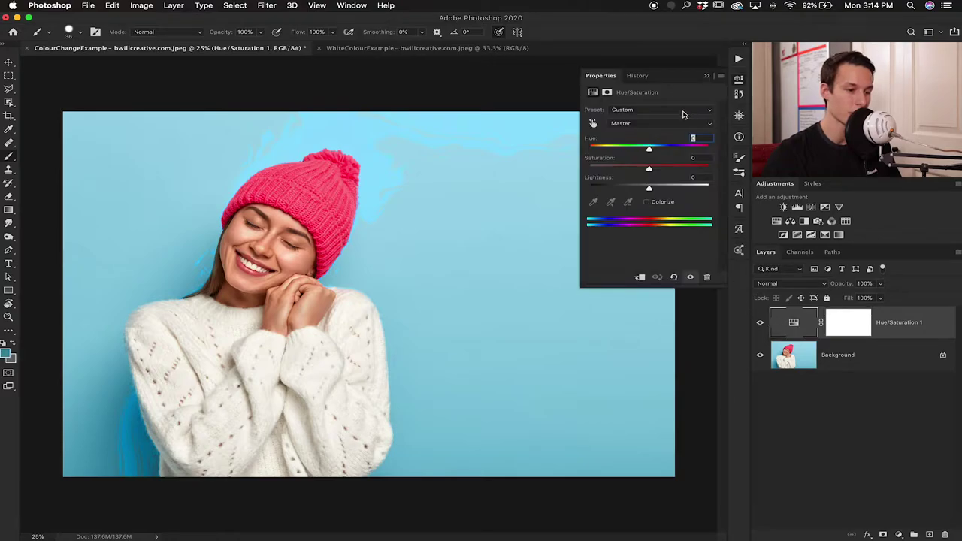
left_click(644, 124)
left_click(605, 160)
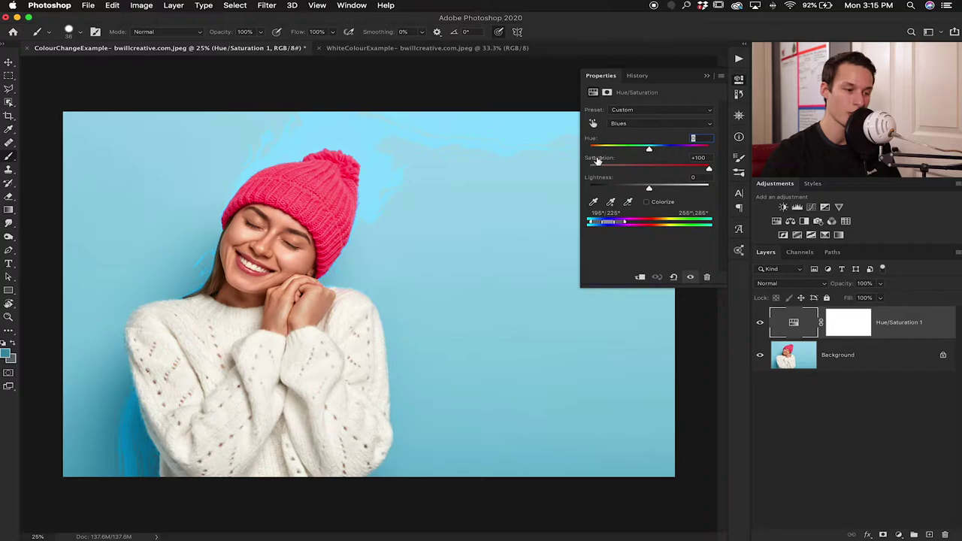
key("Tab")
type("0")
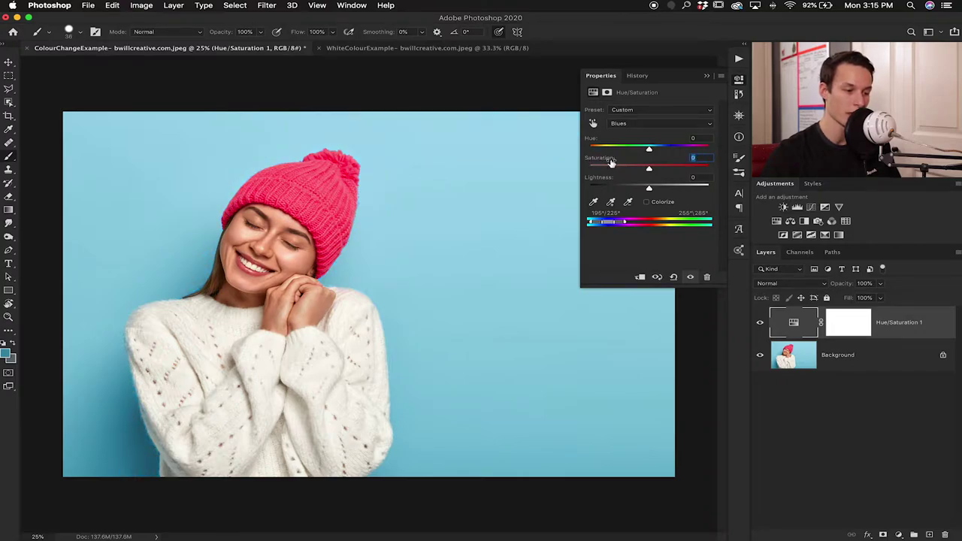
Target the Cyans range, test its coverage with saturation at +100, and reset the saturation to 0.
left_click(631, 128)
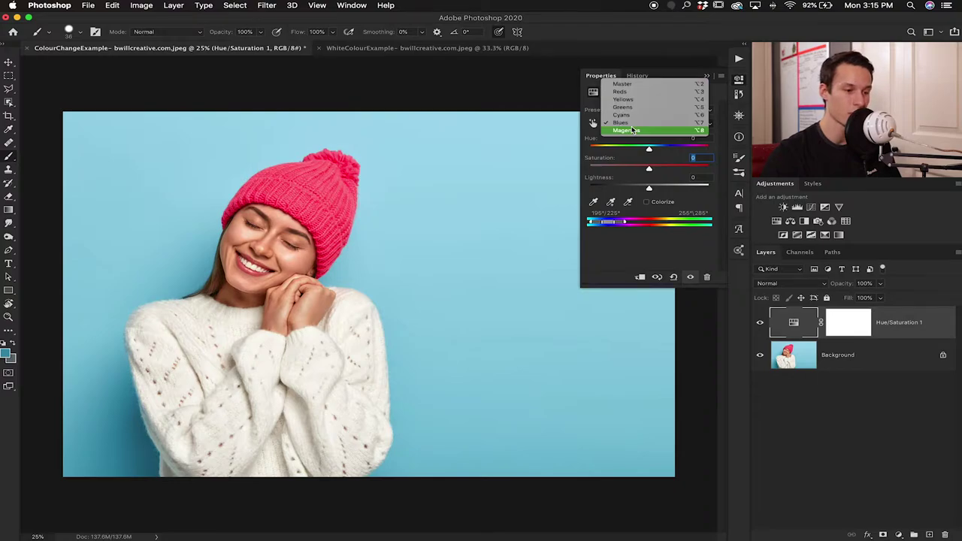
left_click(629, 115)
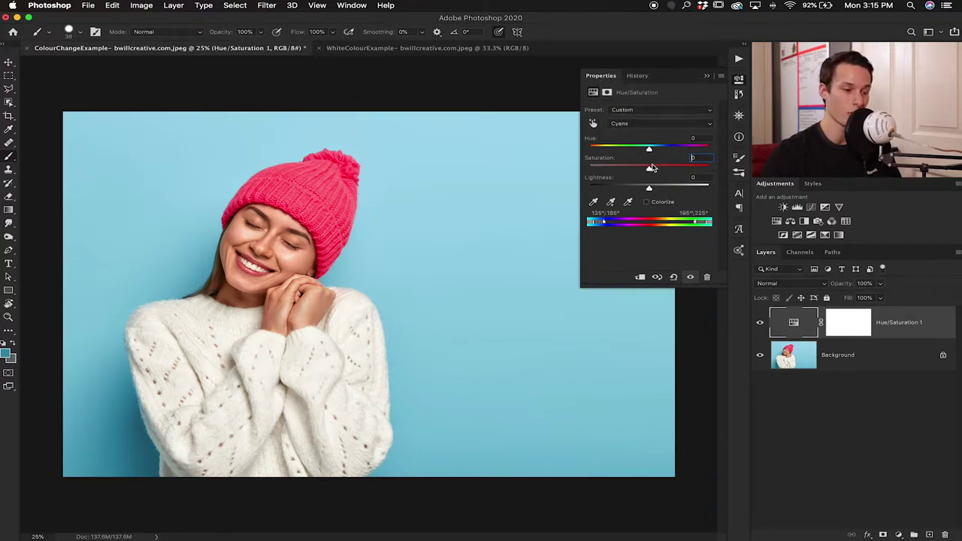
left_click(651, 171)
left_click_drag(650, 171, 708, 169)
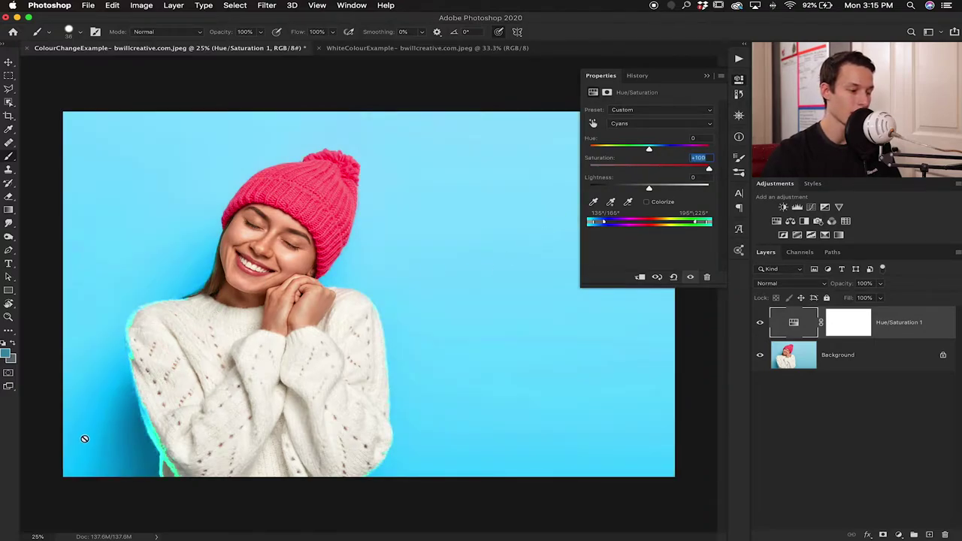
left_click(491, 429)
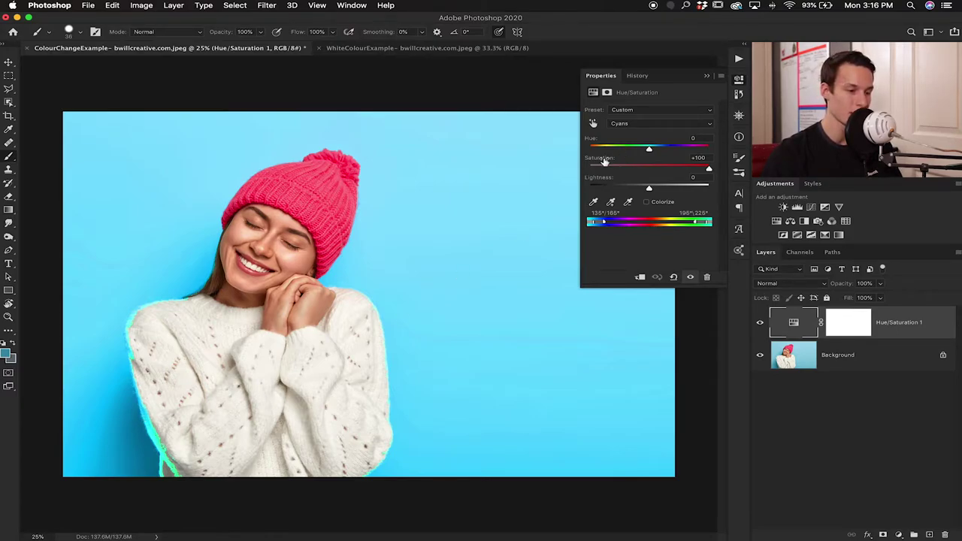
left_click_drag(605, 161, 600, 162)
Try shifting the Cyans hue both ways, down to -175, to recolour the backdrop, and reset it to 0.
left_click(650, 150)
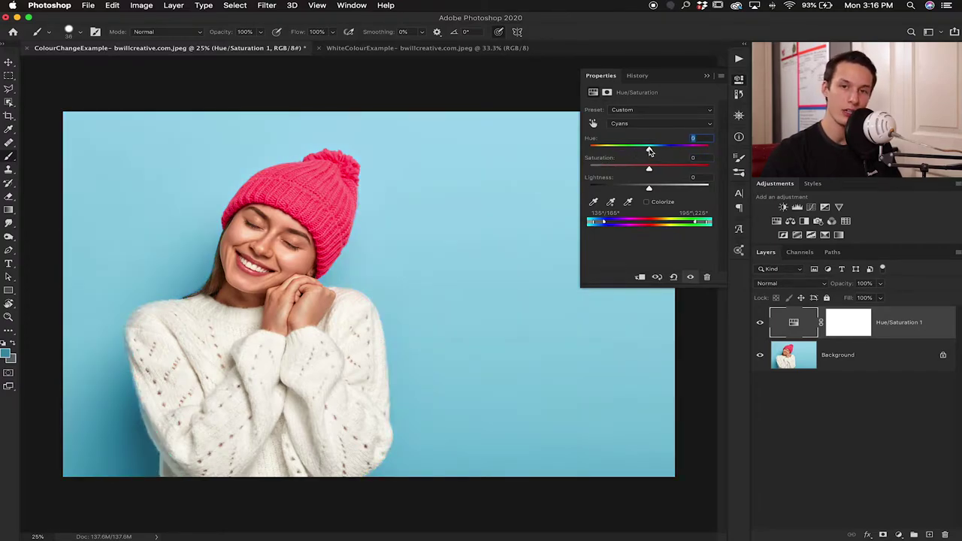
left_click_drag(650, 150, 670, 152)
left_click_drag(669, 151, 594, 149)
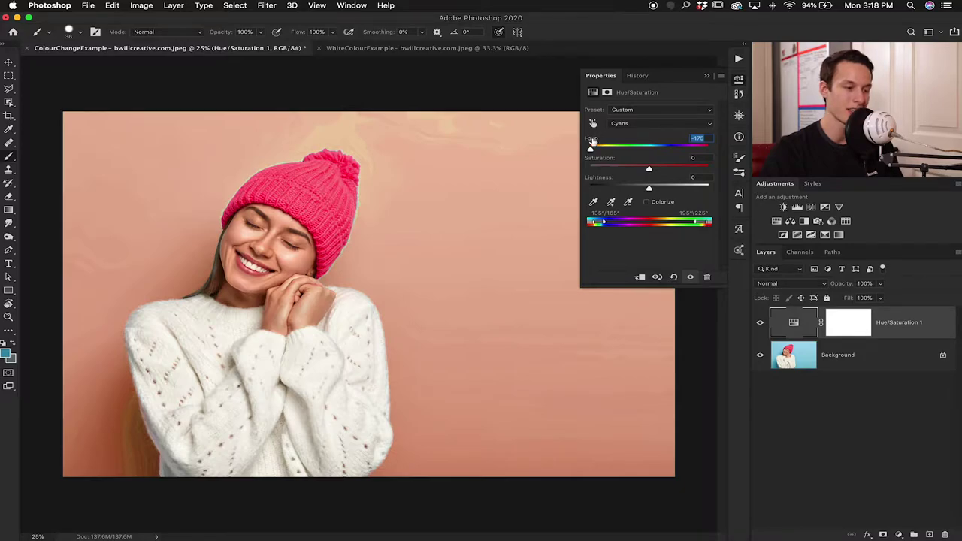
type("0")
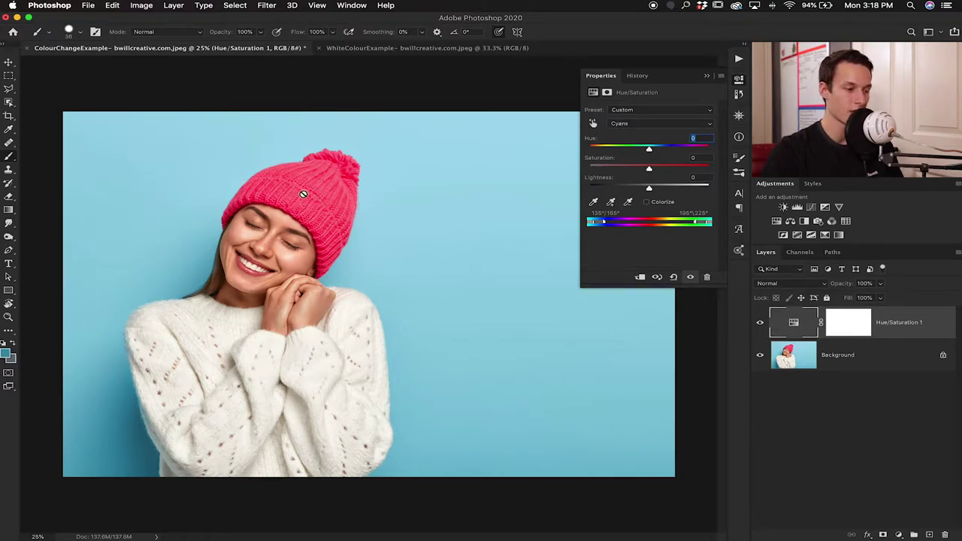
Target the Reds range, test its coverage with saturation at +100, and reset the saturation to 0.
left_click(633, 125)
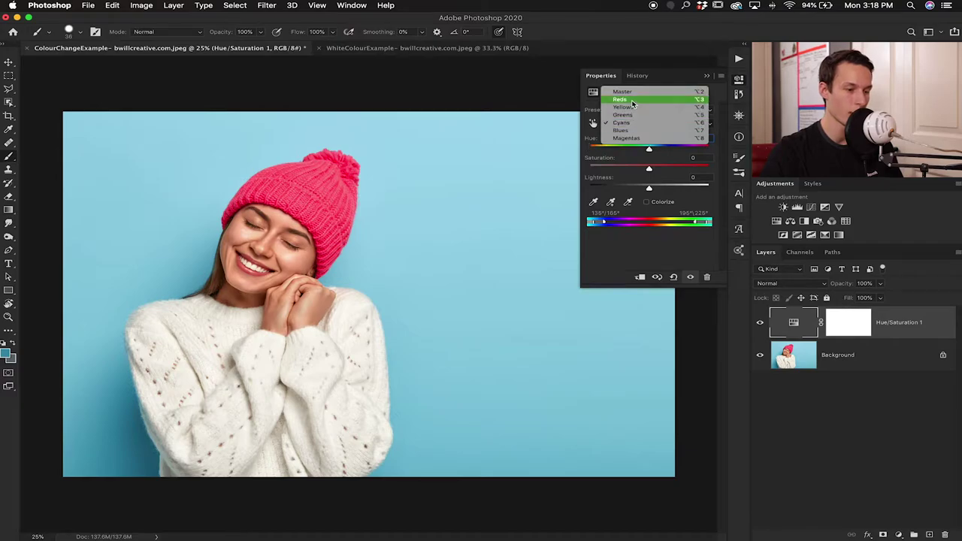
left_click(633, 100)
left_click_drag(649, 171, 734, 172)
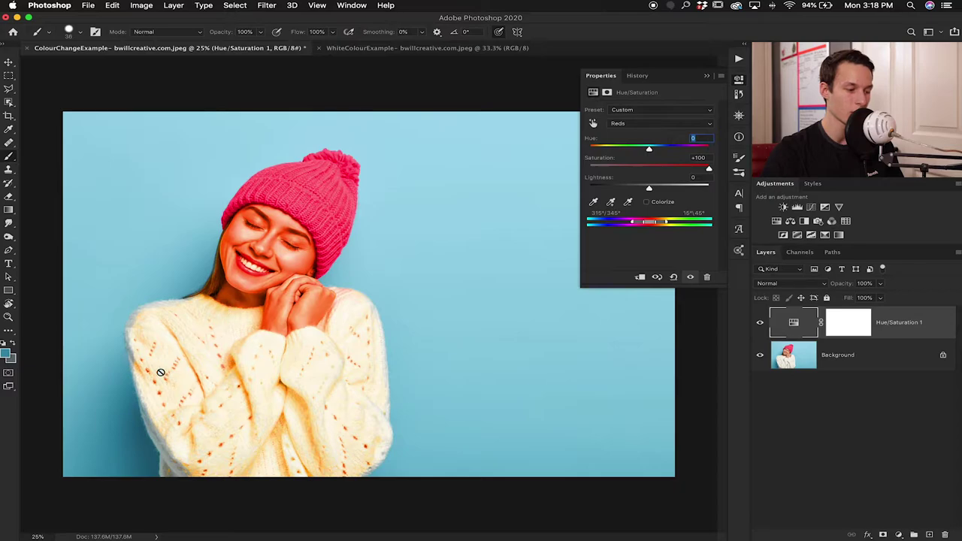
left_click(605, 158)
type("0")
key("Return")
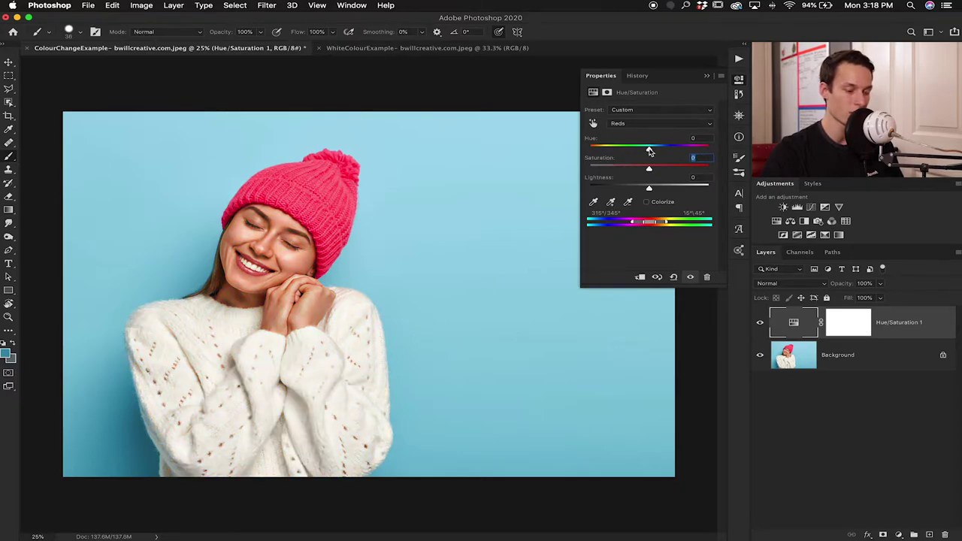
Try shifting the Reds hue to -38, and reset it to 0.
left_click_drag(649, 150, 628, 151)
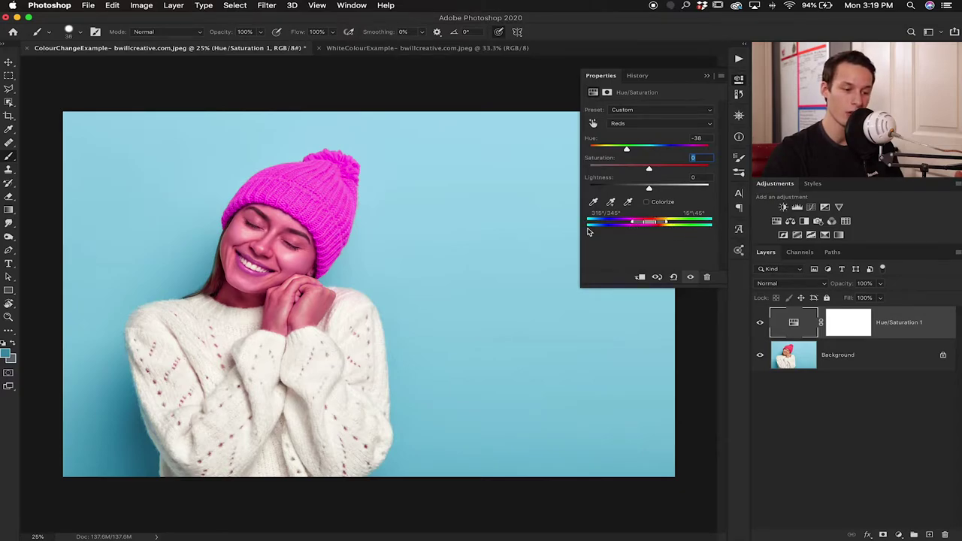
key("shift+Tab")
type("0")
Raise the Reds saturation to +100 and move its targeted colour range through yellows and greens to the blues at 176°/206°.
left_click_drag(649, 169, 709, 169)
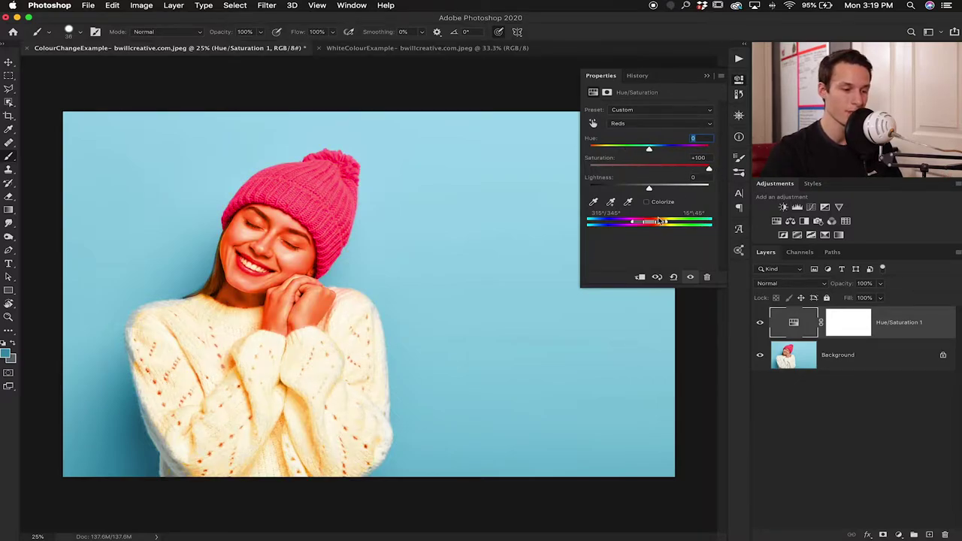
left_click_drag(651, 223, 675, 224)
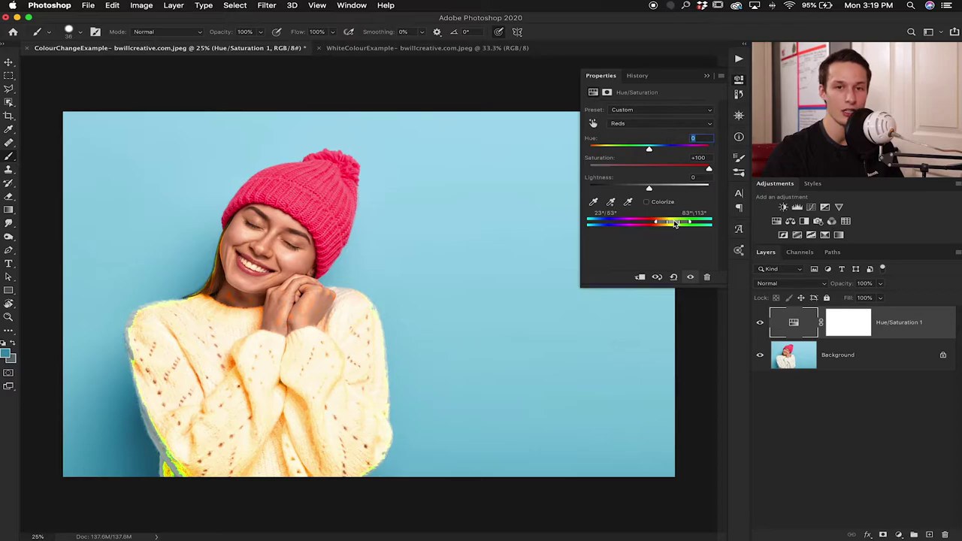
left_click_drag(677, 223, 684, 223)
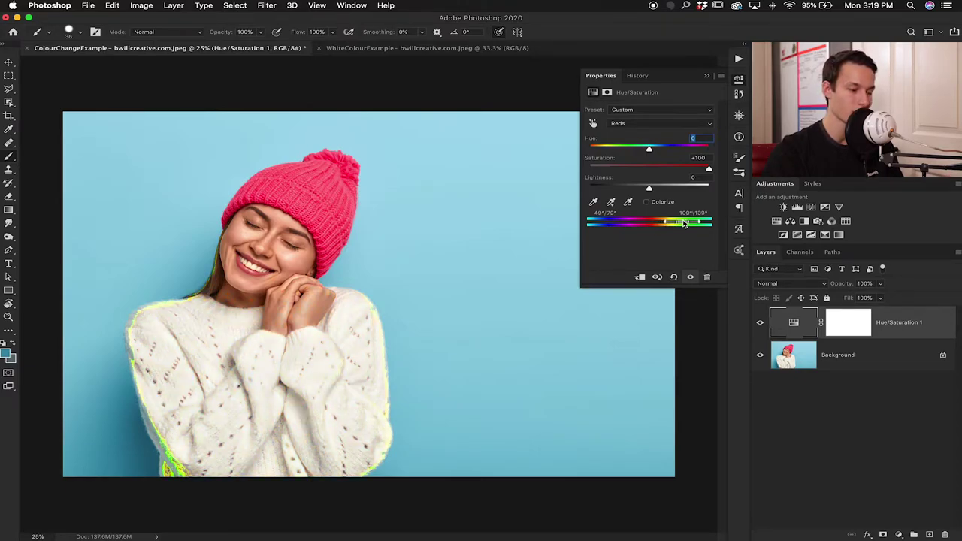
left_click_drag(683, 224, 684, 223)
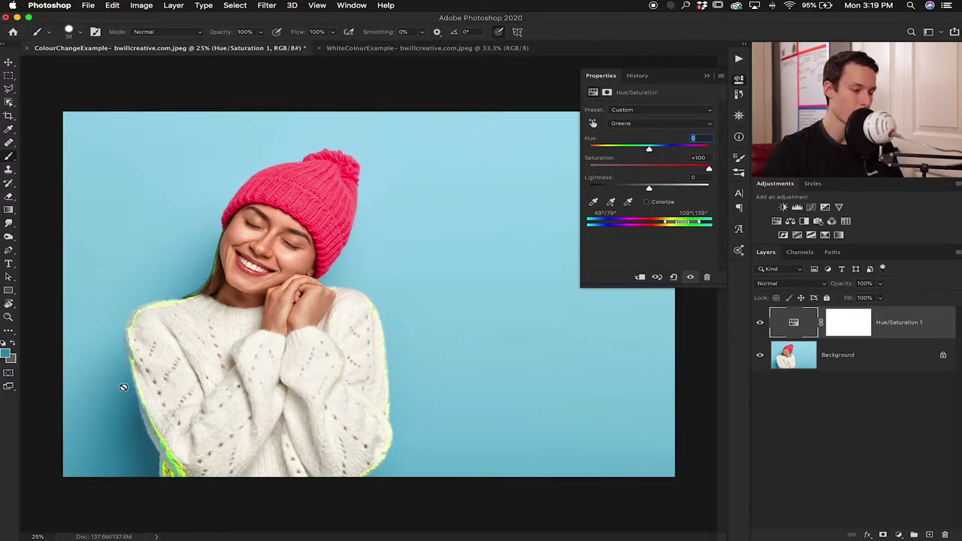
left_click_drag(683, 223, 602, 223)
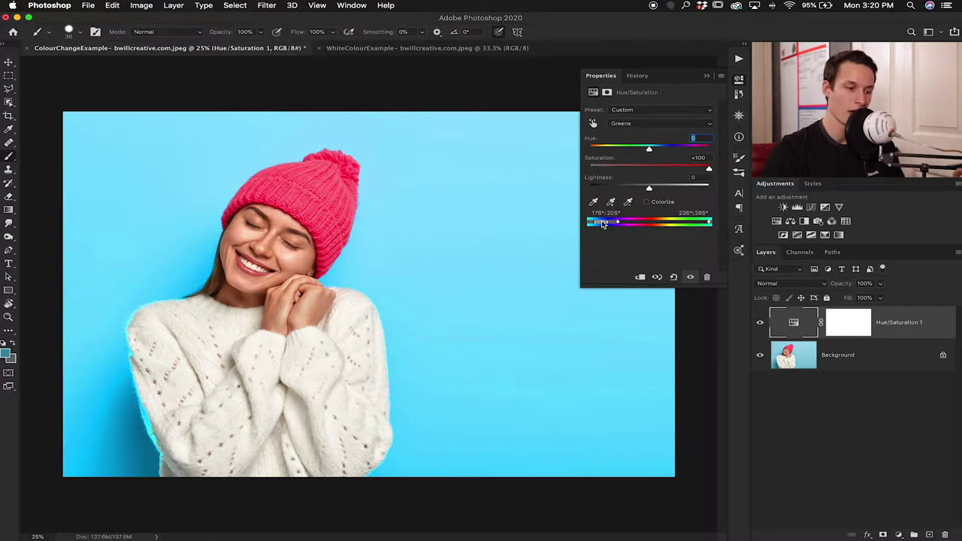
Move the targeted colour range back to the reds at 303°/333° and narrow its upper falloff to 3°\16°.
left_click_drag(602, 223, 648, 224)
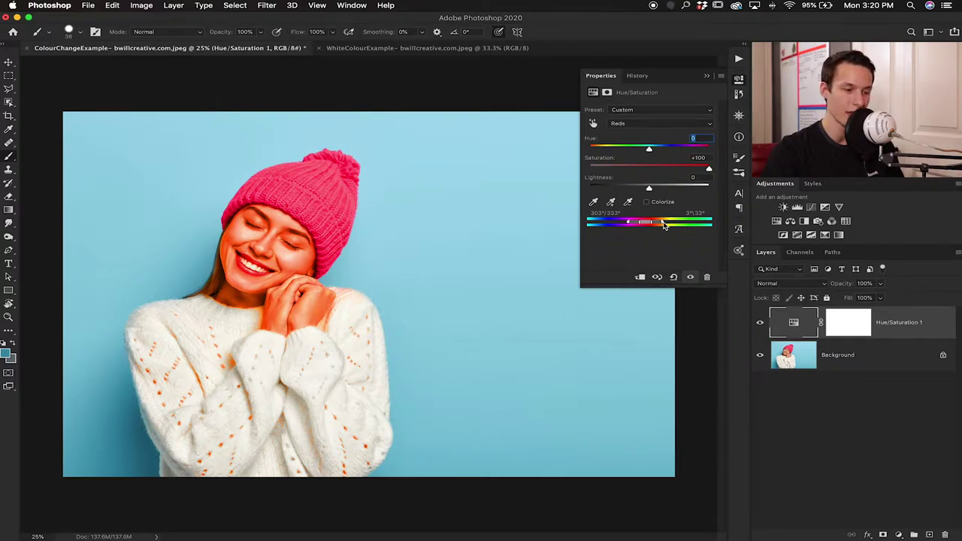
mouse_move(662, 224)
left_mouse_down()
mouse_move(697, 224)
mouse_move(660, 225)
left_mouse_up()
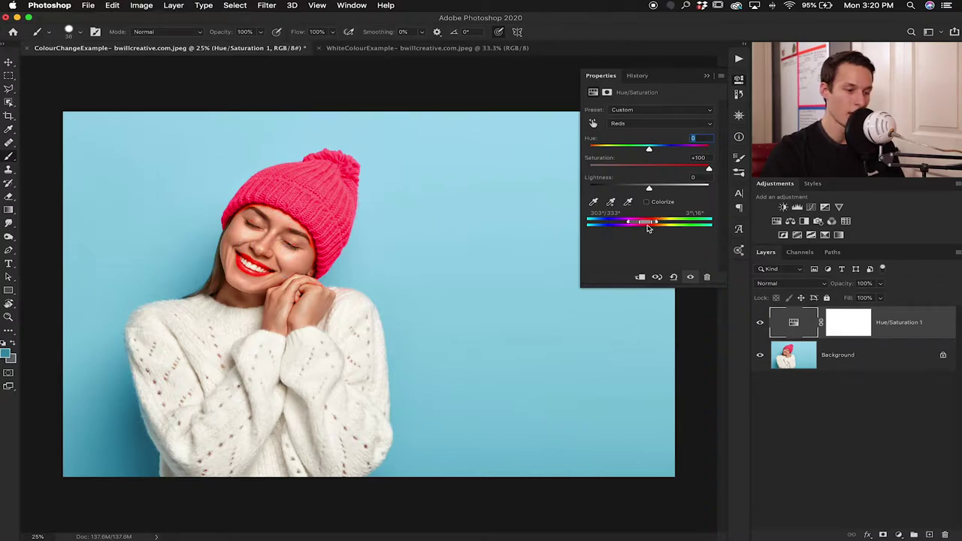
Shift the targeted Reds range to 300°/330° and 0°\13°, and reset the saturation to 0.
left_click_drag(650, 226, 649, 226)
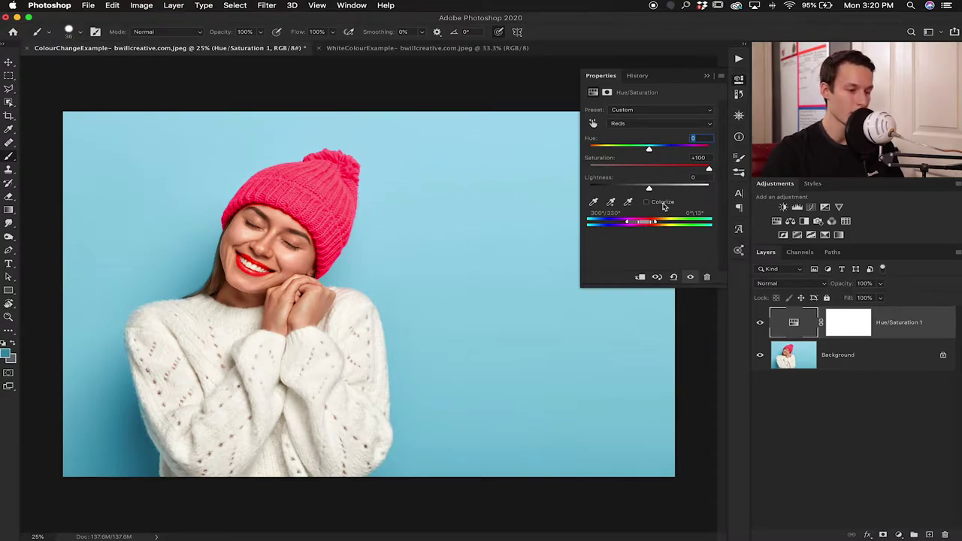
key("Tab")
type("0")
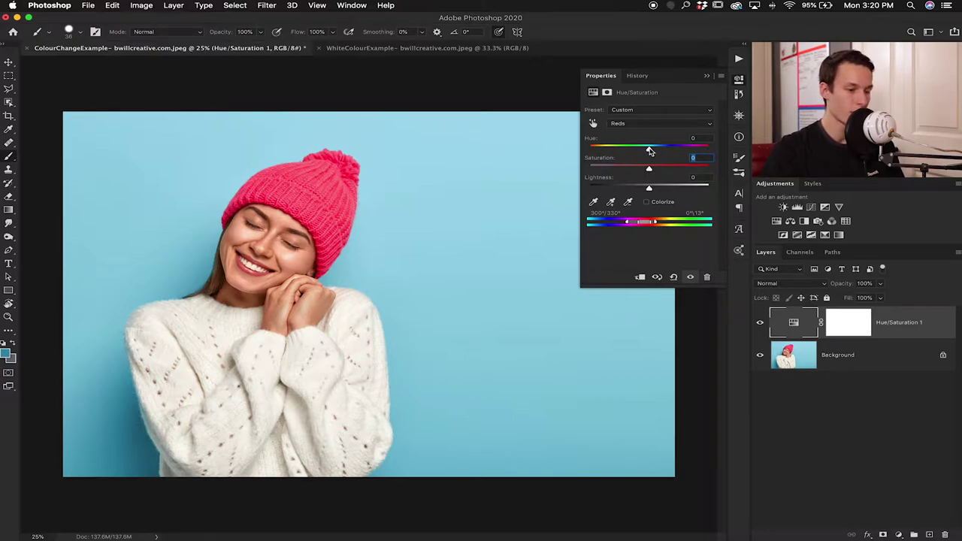
Recolour the hat to tan by setting the Reds hue to +39, saturation to -33 and lightness to -13.
left_click_drag(649, 150, 630, 169)
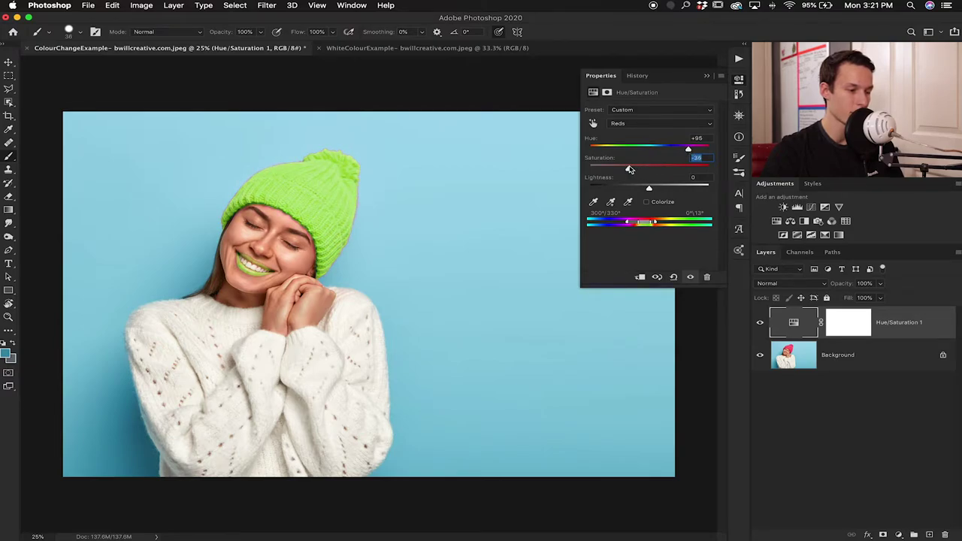
left_click_drag(689, 150, 675, 150)
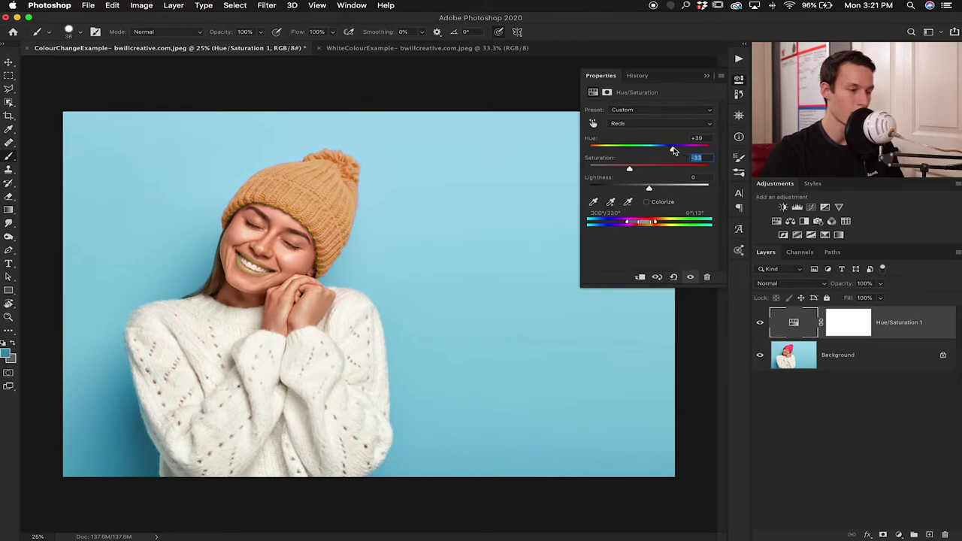
left_click_drag(649, 188, 643, 190)
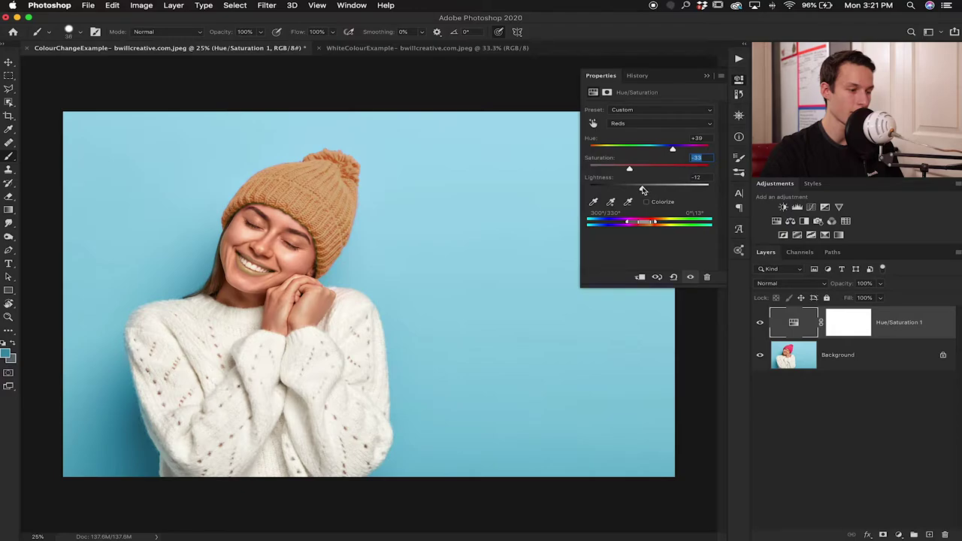
left_click_drag(641, 190, 650, 190)
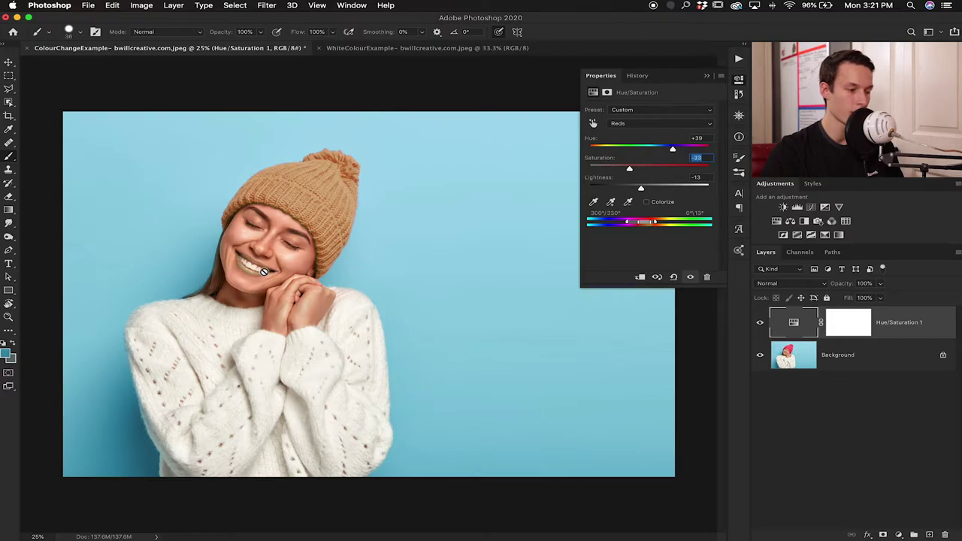
Paint black over the woman's lips on the Hue/Saturation layer mask to restore their original colour.
left_click(851, 328)
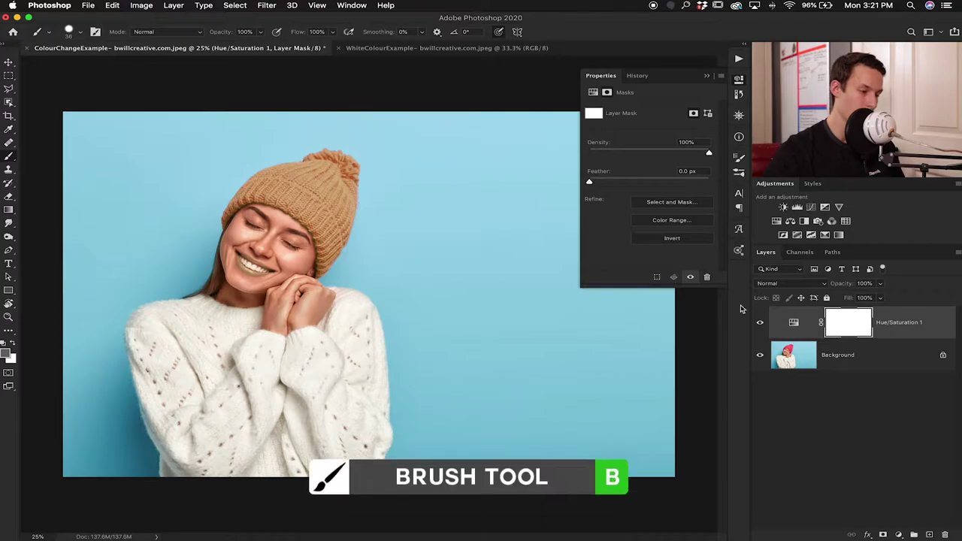
key("s")
key("b")
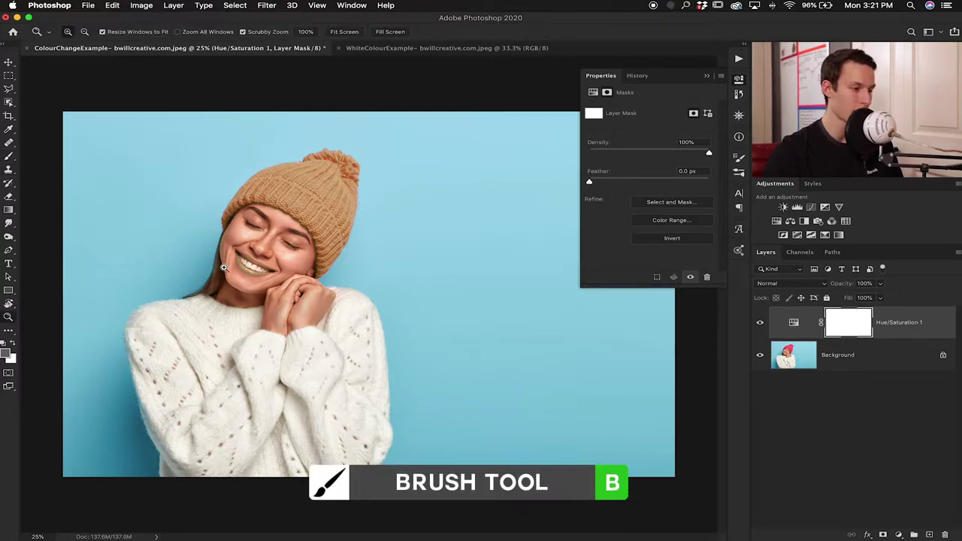
key("d")
left_click_drag(268, 273, 239, 259)
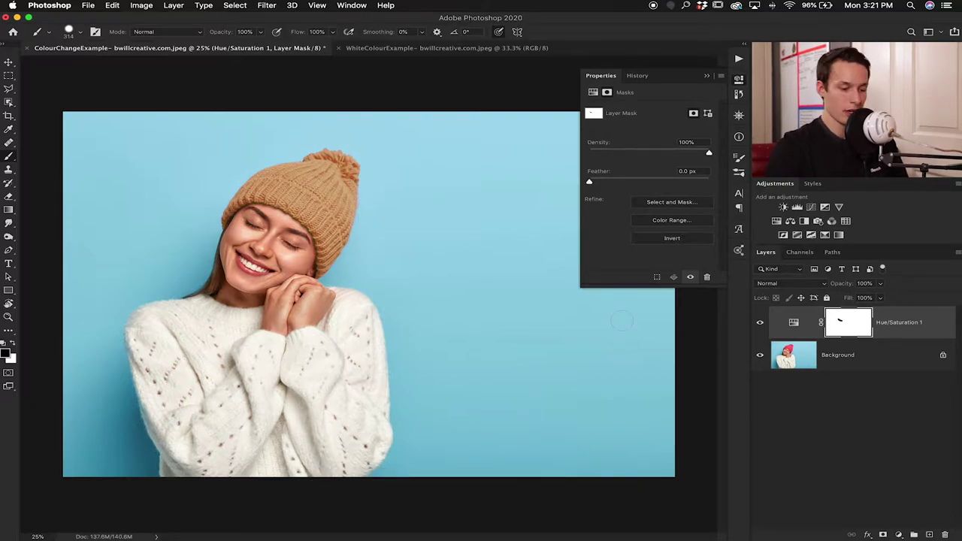
Shift the adjustment's targeted Reds range to 293°/323° and 353°\6° while checking the hat's edge up close.
key("super+equal")
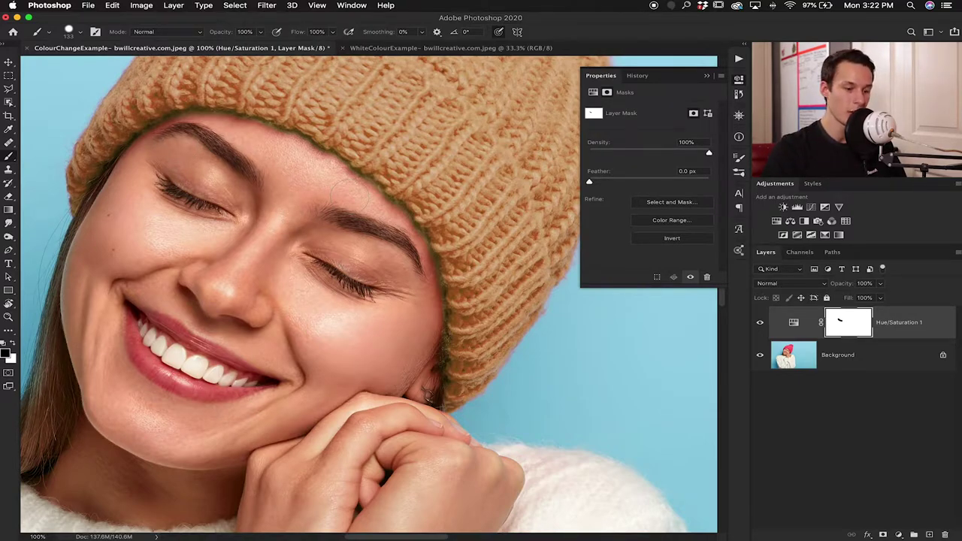
left_click(795, 327)
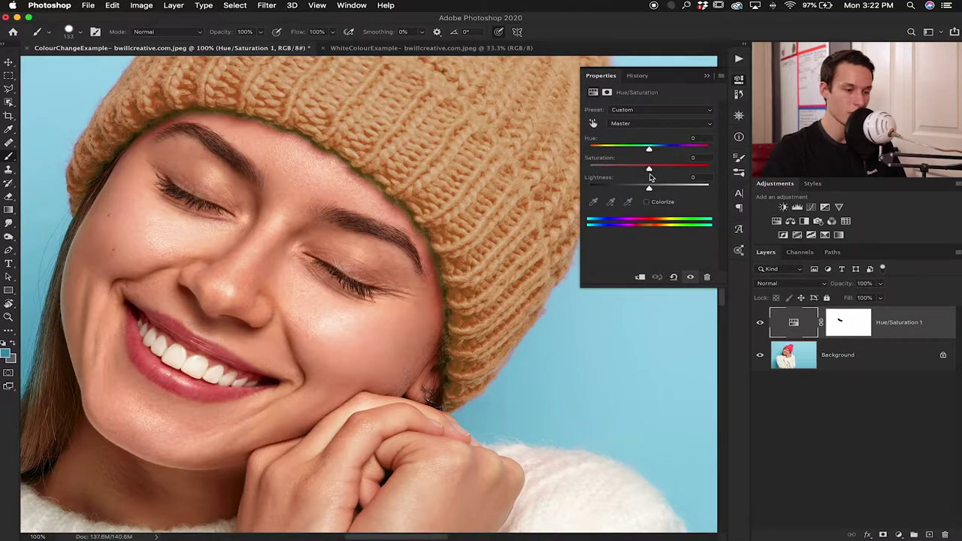
left_click(646, 123)
left_click(638, 133)
left_click_drag(635, 225, 643, 225)
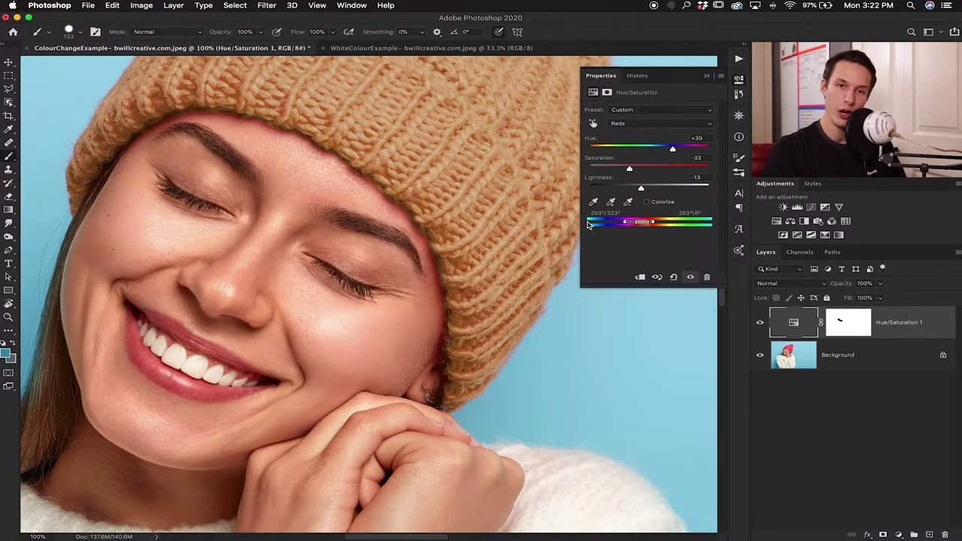
Compare the whole photo with and without the Hue/Saturation adjustment layer.
key("super+minus")
key("super+minus")
key("super+minus")
key("super+minus")
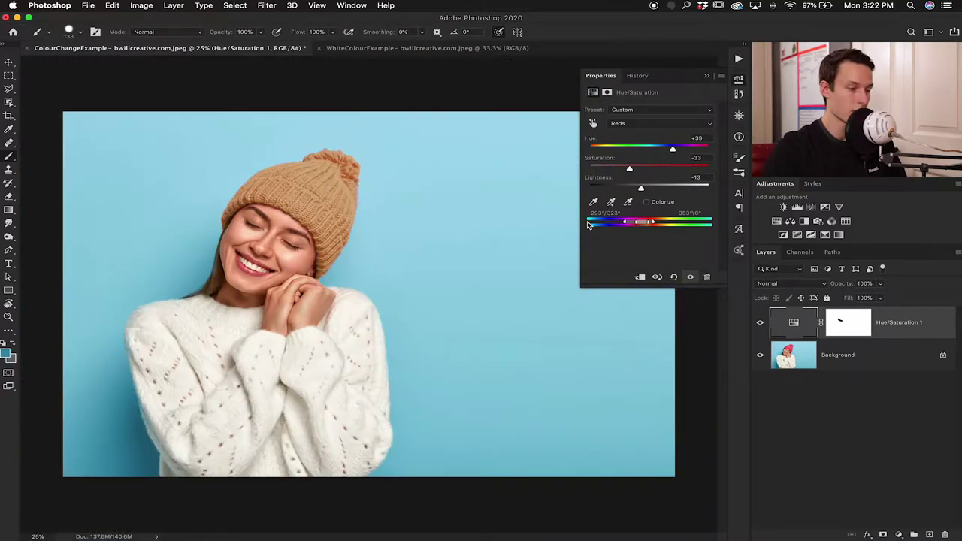
left_click(760, 323)
left_click(760, 323)
left_click(760, 323)
left_click(761, 323)
left_click(760, 323)
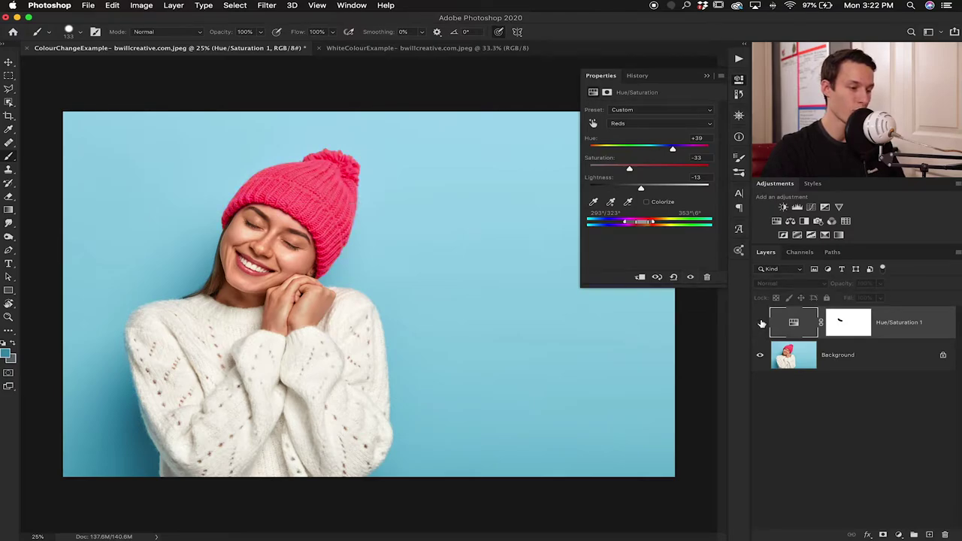
left_click(761, 323)
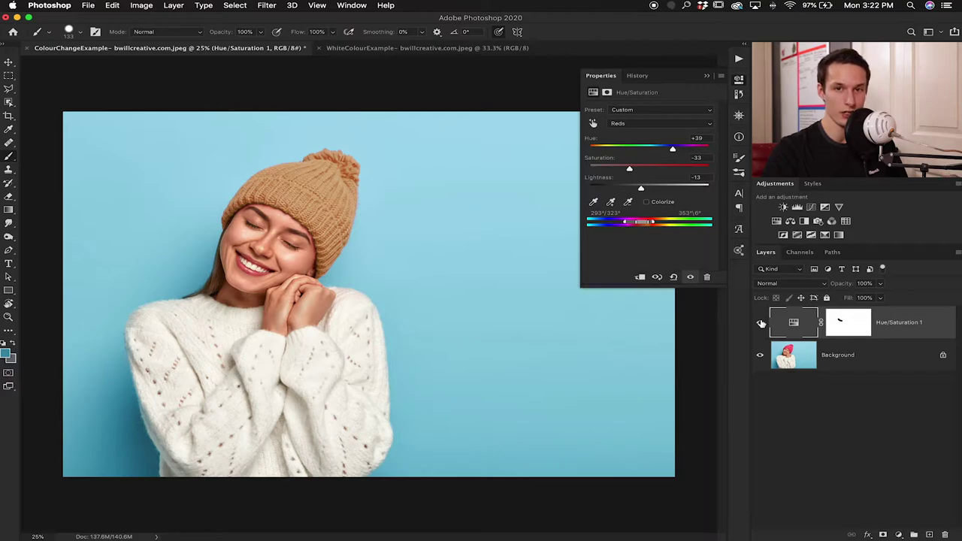
left_click_drag(598, 158, 604, 179)
left_click_drag(594, 137, 593, 143)
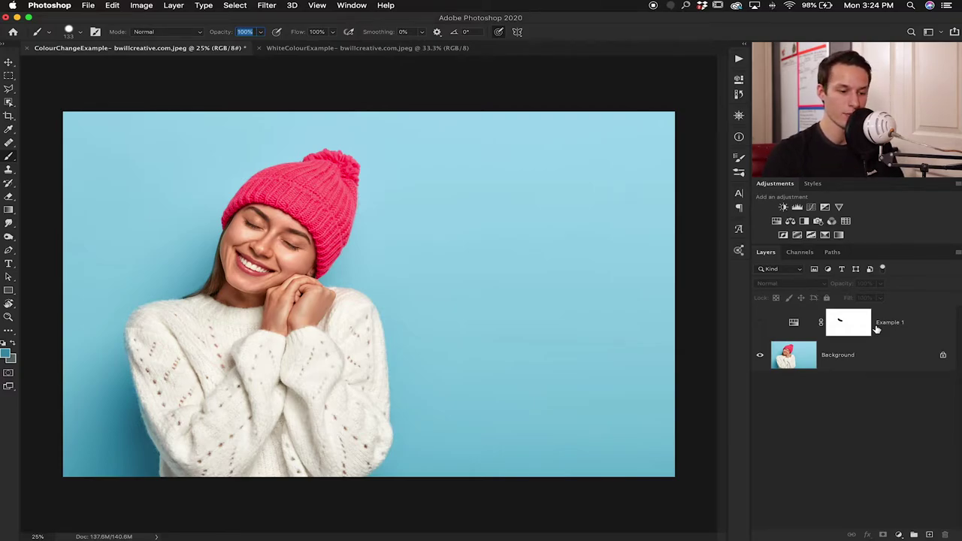
Duplicate the Background layer, place the copy above Example 1, and rename it Example 2.
left_click(892, 362)
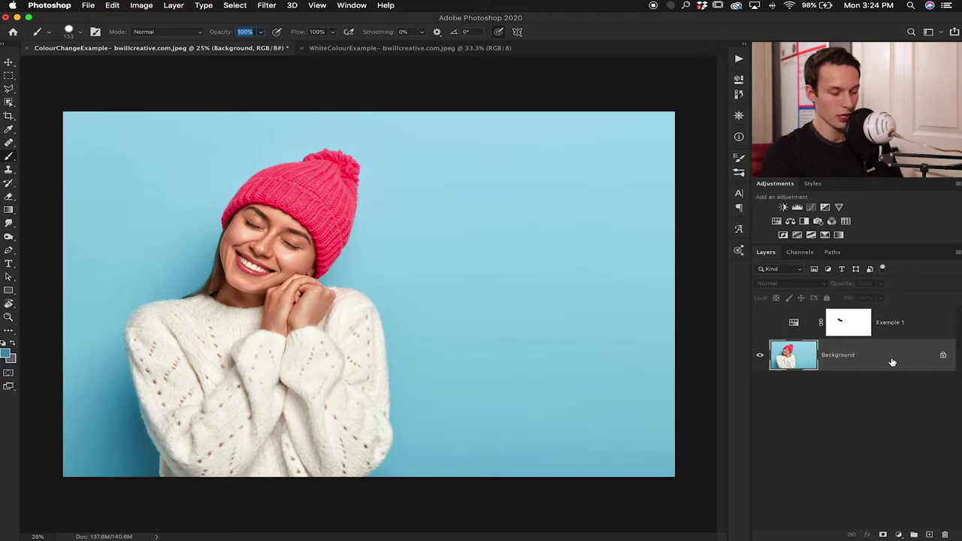
key("ctrl+j")
left_click_drag(891, 360, 887, 314)
double_click(841, 321)
type("Example 2")
key("Return")
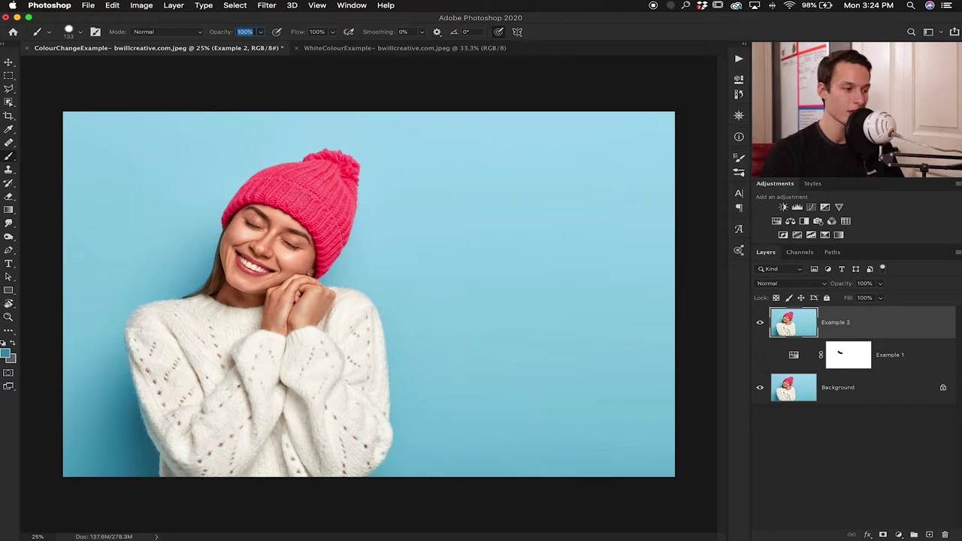
Open Color Range for the Example 2 layer, set the selection preview to None, and reposition the dialog clear of the woman.
left_click(236, 6)
left_click(263, 109)
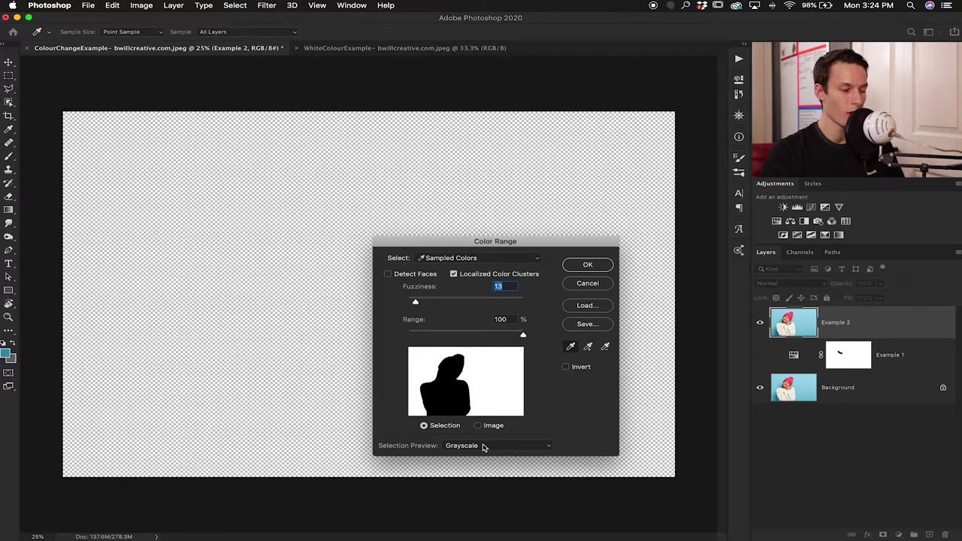
left_click(484, 445)
left_click(481, 430)
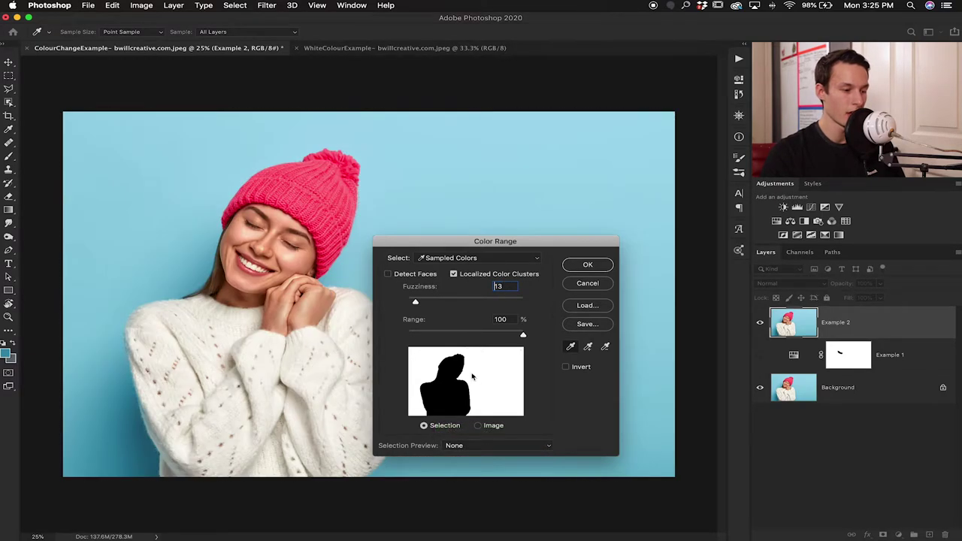
left_click_drag(484, 244, 489, 145)
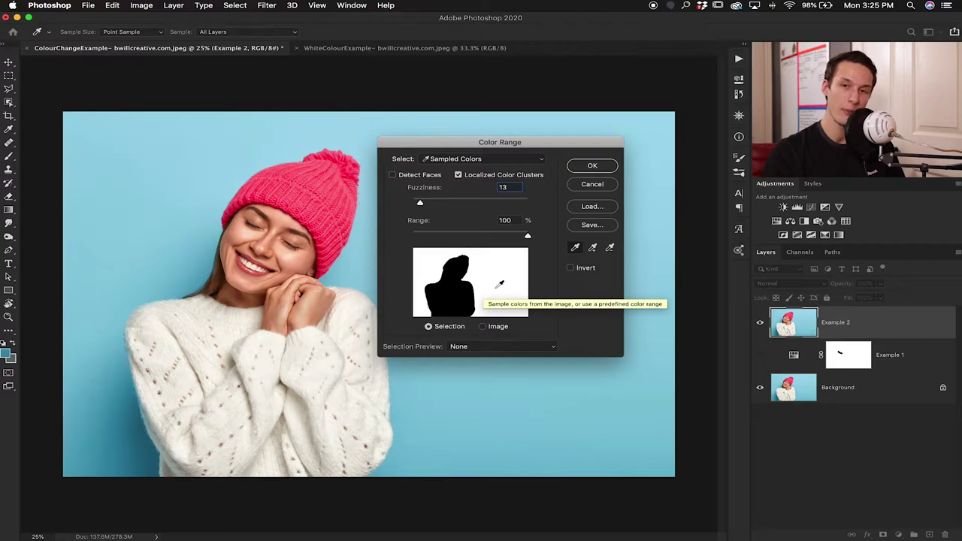
Try sampling the cheek's skin tone, and sample single spots of the blue background as the selection colour.
left_click(290, 256)
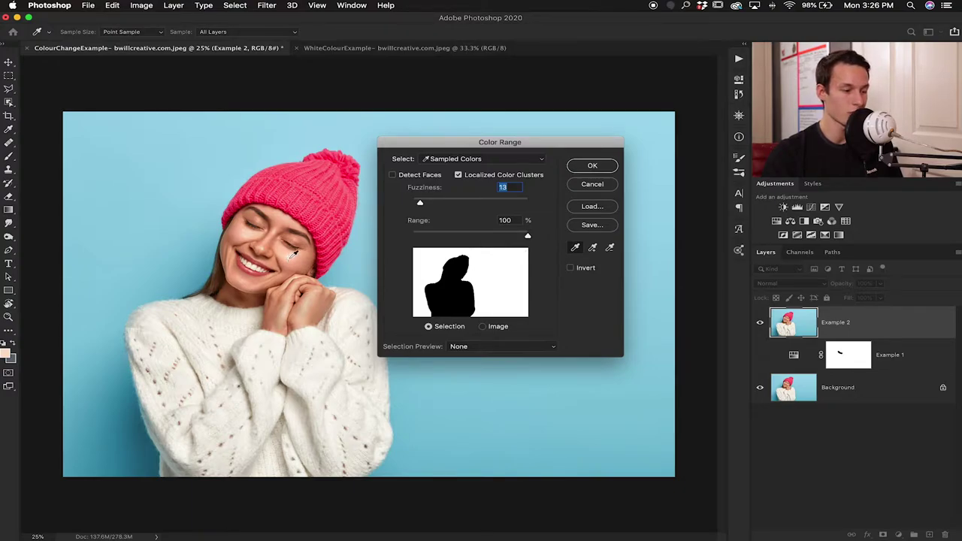
left_click(291, 254)
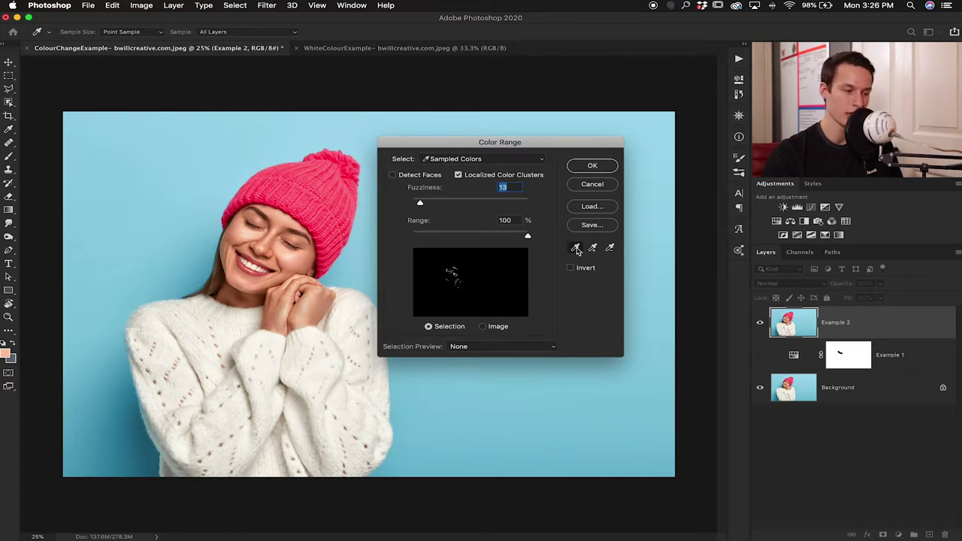
left_click(181, 175)
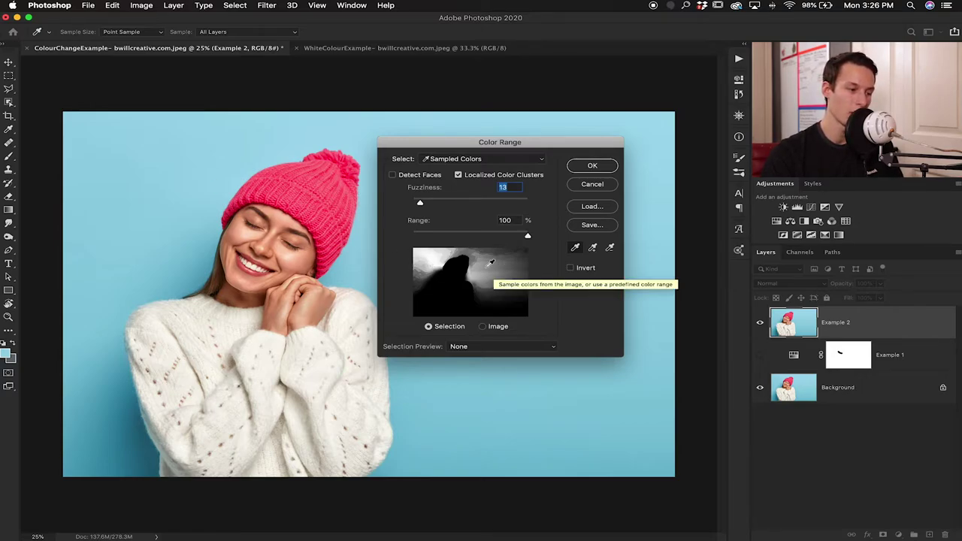
left_click(301, 133)
left_click(552, 419)
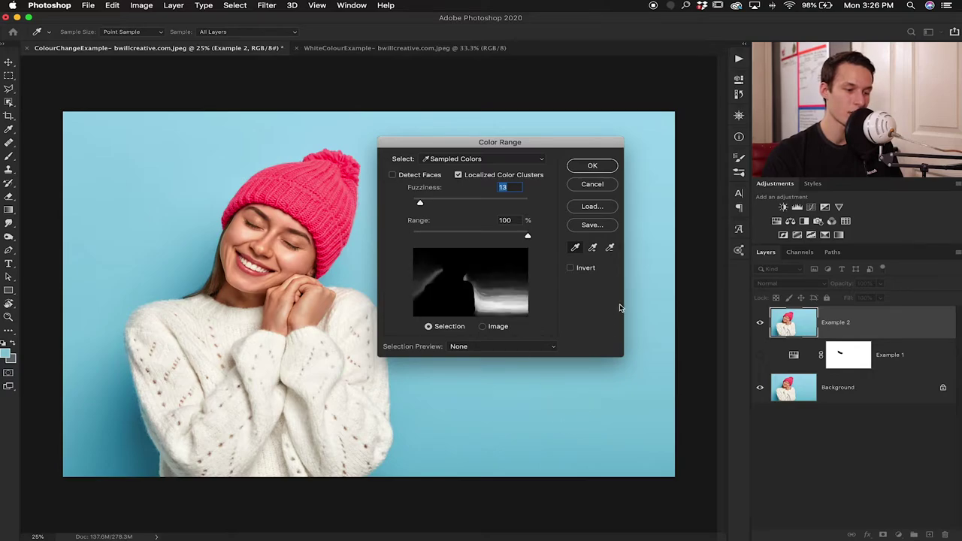
left_click(655, 253)
left_click(653, 140)
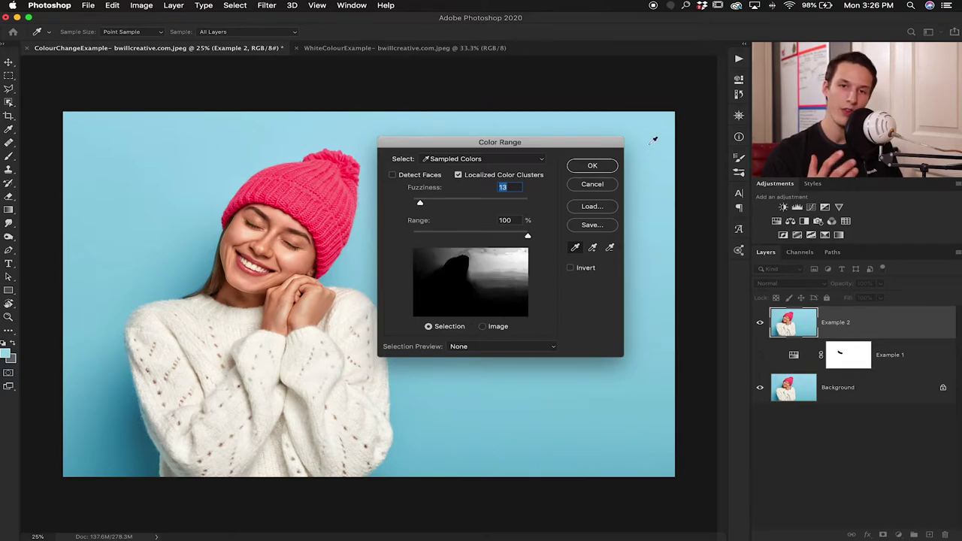
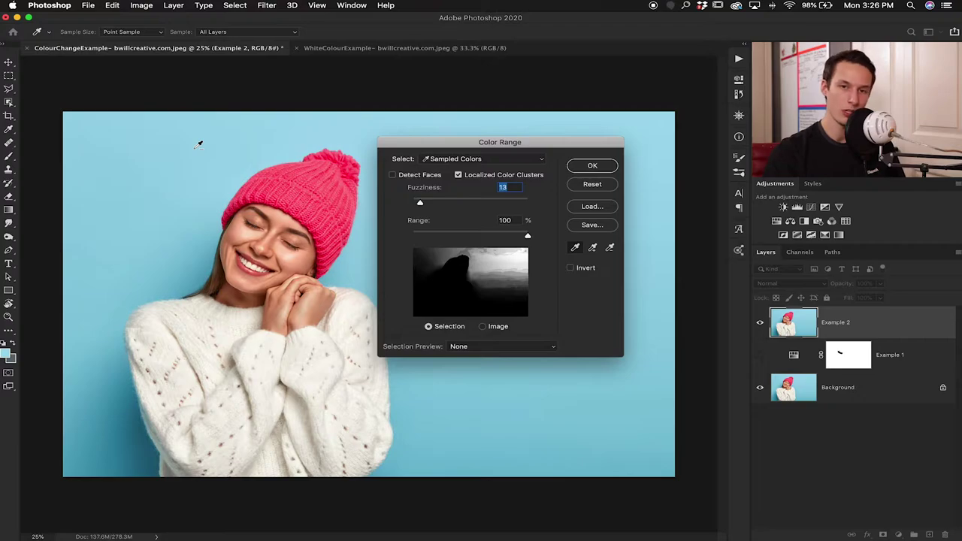
key("alt")
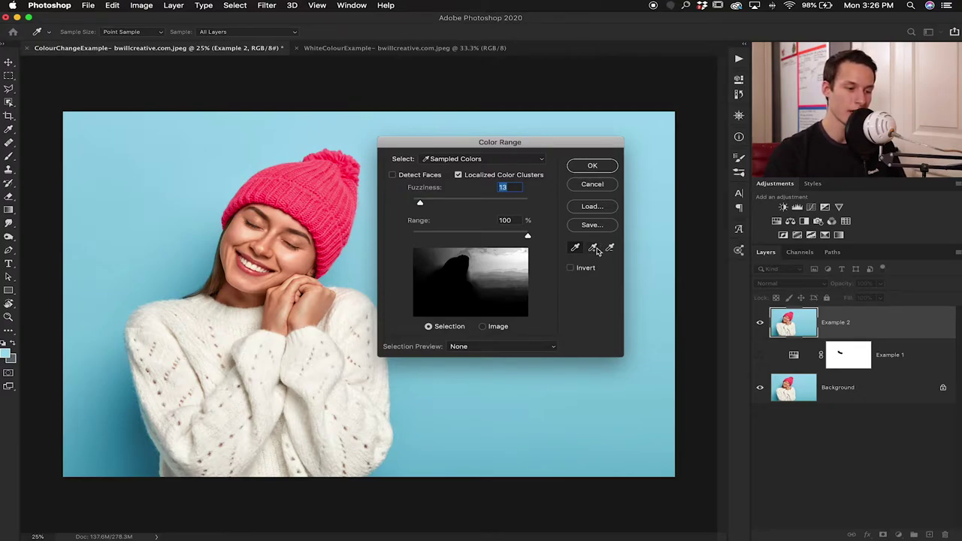
Add the blue background tones beside the woman and above her hat to the sampled colours.
left_click(593, 249)
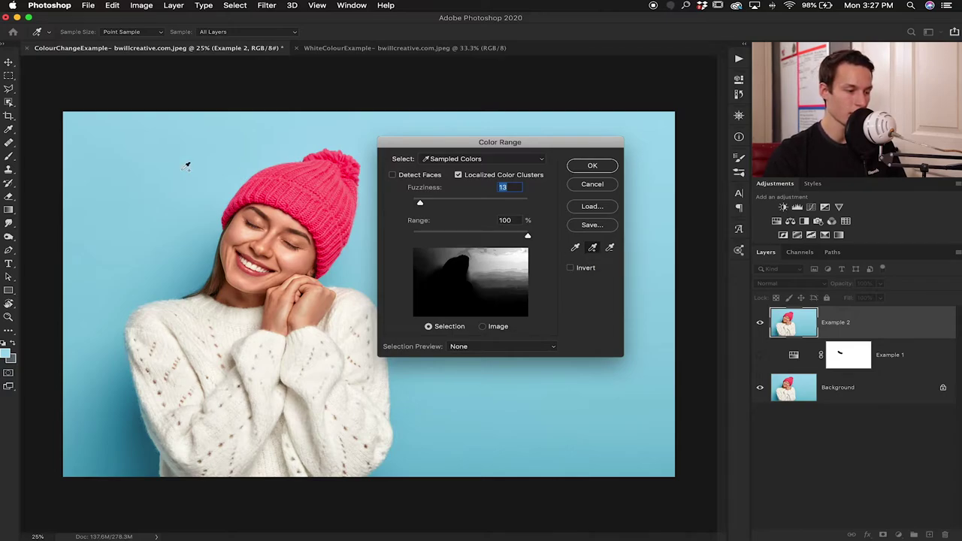
left_click(150, 160)
left_click(90, 316)
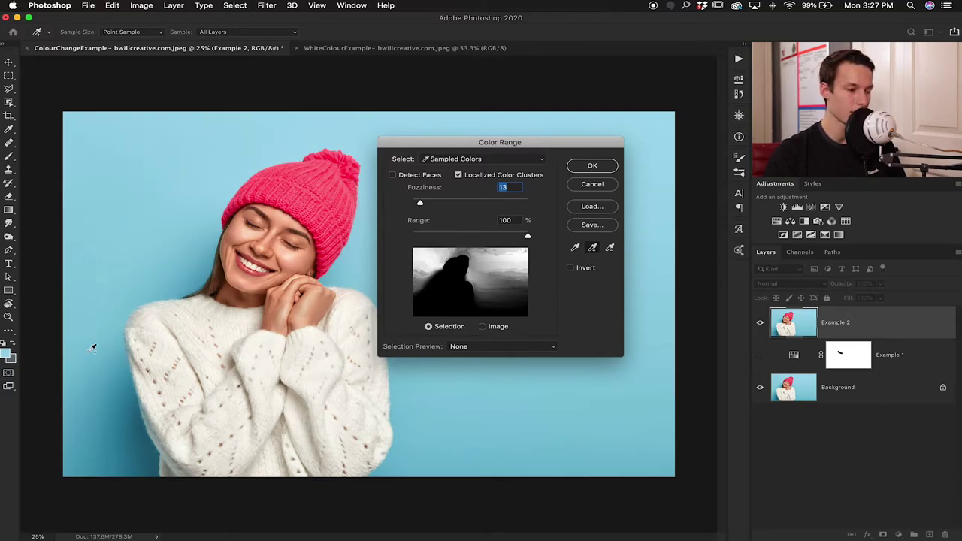
left_click(96, 350)
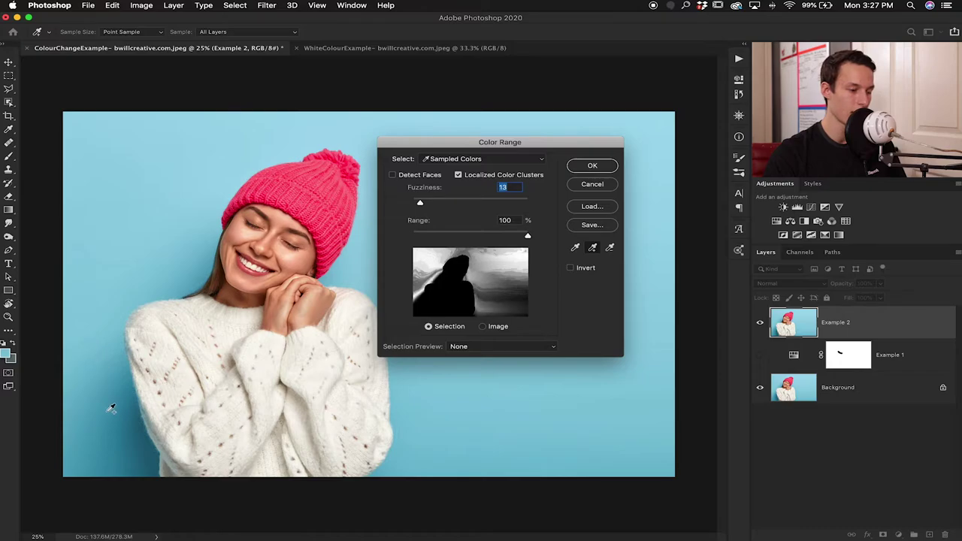
left_click(144, 459)
left_click(81, 341)
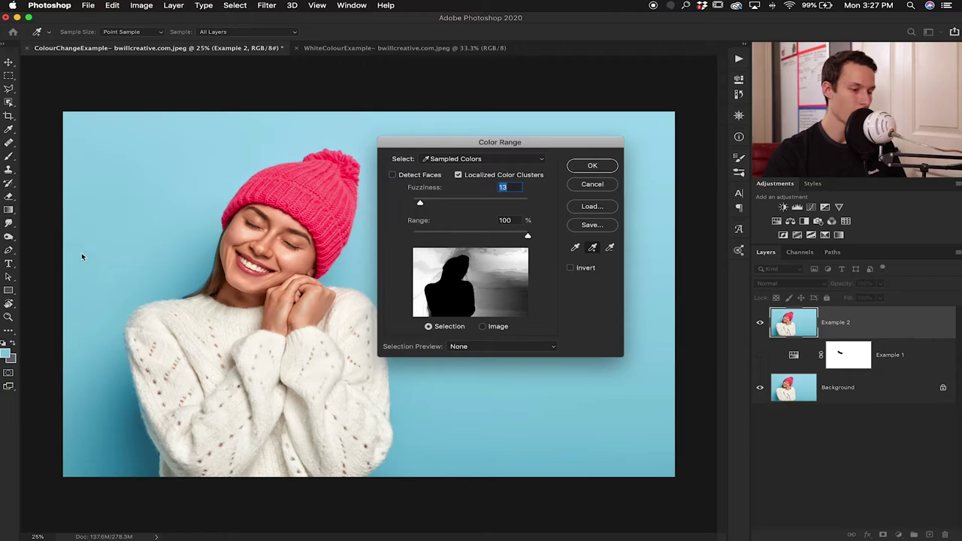
left_click(96, 221)
mouse_move(142, 166)
left_mouse_down()
mouse_move(243, 134)
mouse_move(327, 135)
left_mouse_up()
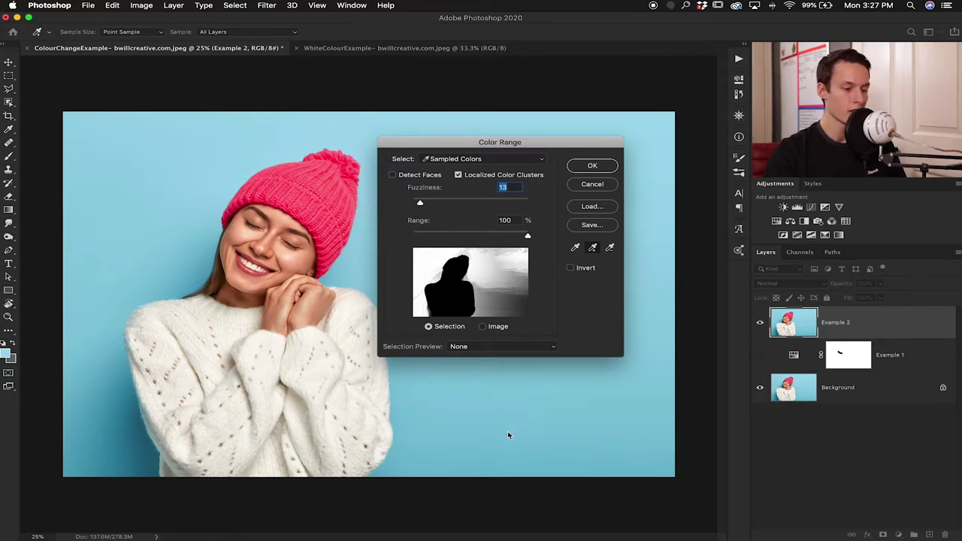
Add the remaining blue tones of the open background to the sample, and set the selection preview to Grayscale.
mouse_move(472, 471)
left_mouse_down()
mouse_move(489, 450)
mouse_move(503, 381)
left_mouse_up()
mouse_move(500, 454)
left_mouse_down()
mouse_move(550, 367)
mouse_move(644, 350)
mouse_move(634, 114)
mouse_move(571, 113)
mouse_move(508, 129)
mouse_move(366, 130)
left_mouse_up()
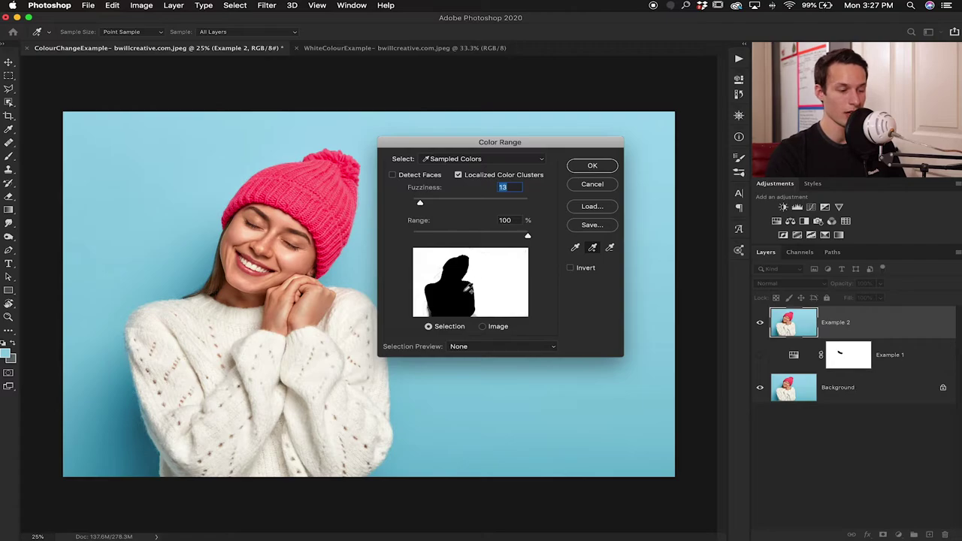
left_click(481, 348)
left_click(482, 362)
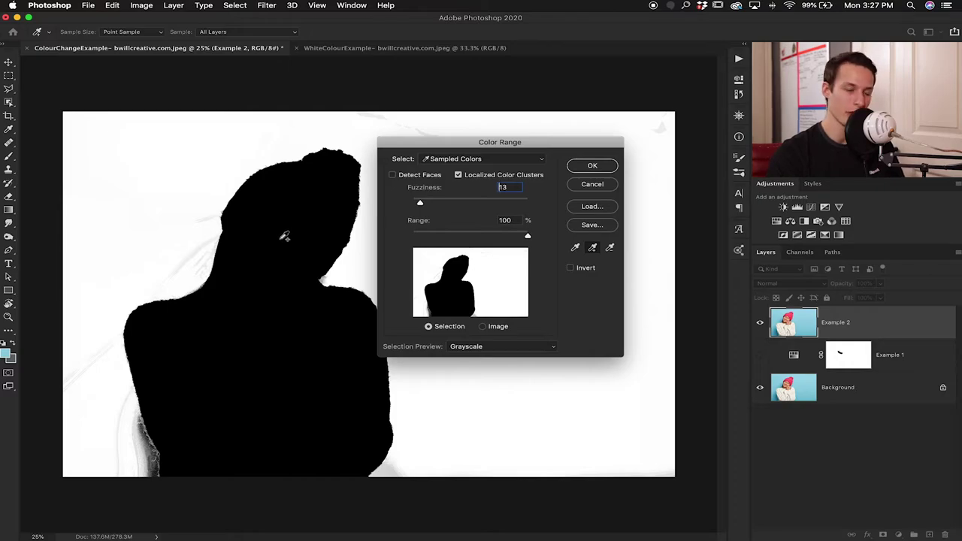
Add the remaining shaded background tones beside the sweater, in the lower corner, beside the hat and under the chin to the sampled colours.
left_click(152, 456)
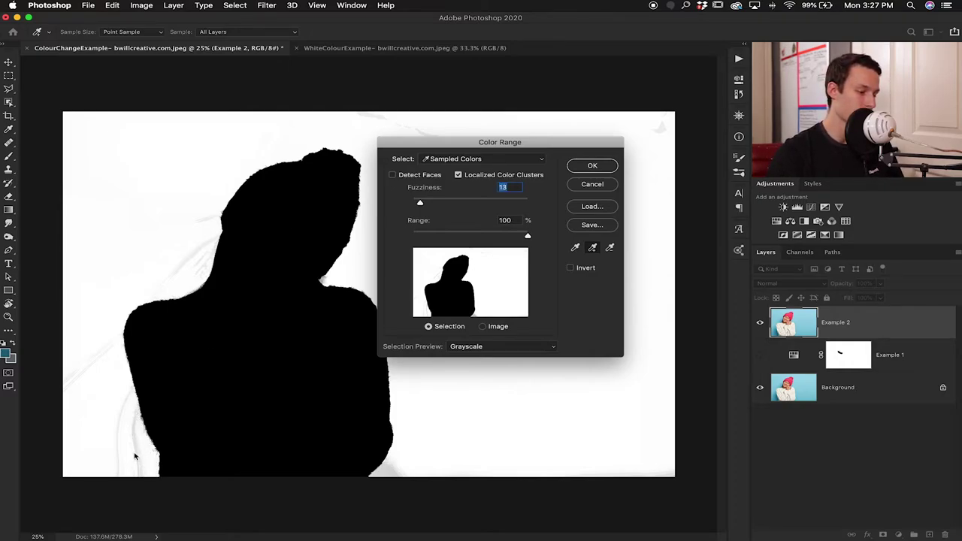
left_click(114, 448)
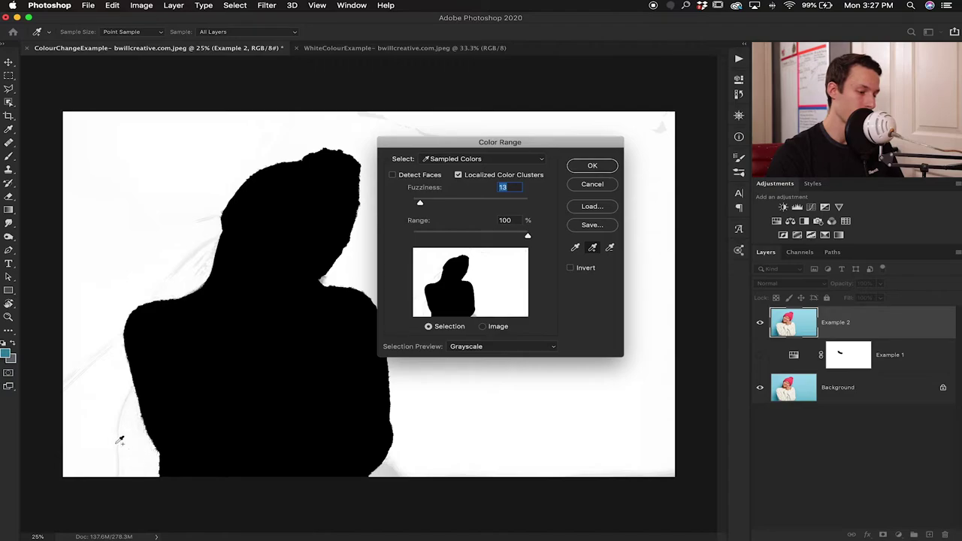
left_click(78, 377)
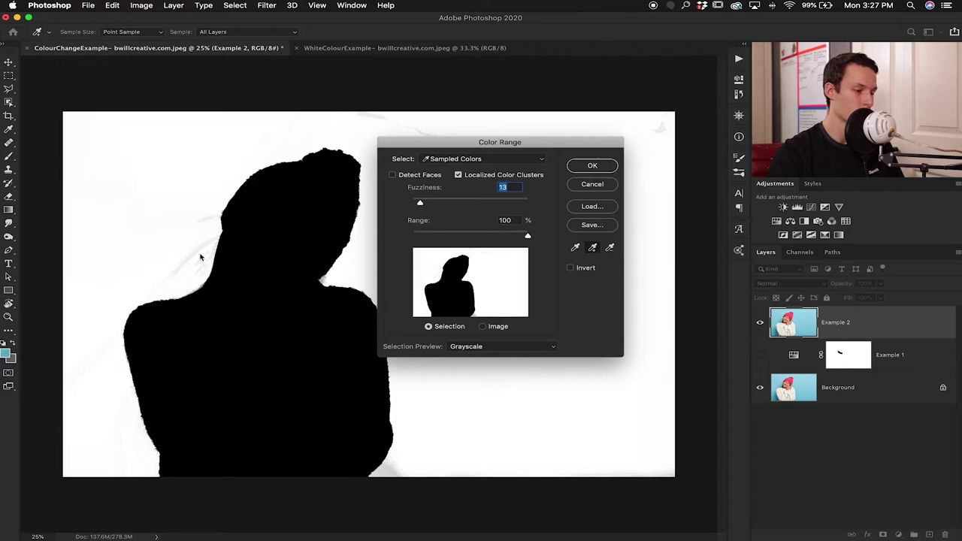
left_click(211, 222, "shift")
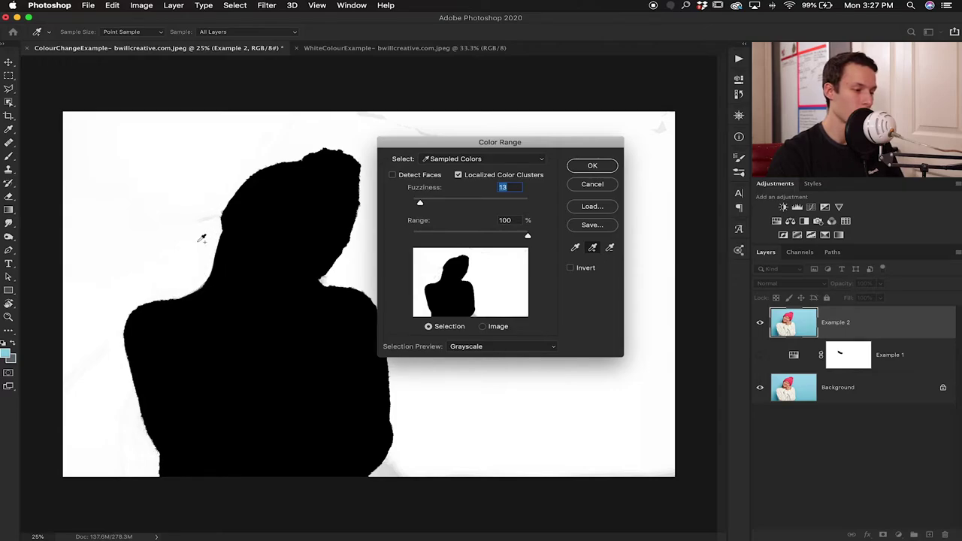
left_click(334, 279, "shift")
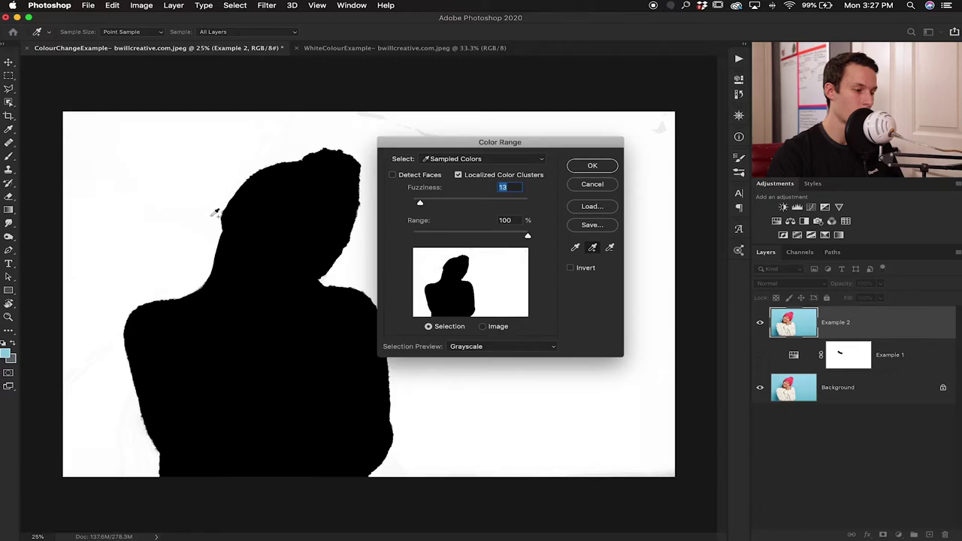
Raise the Color Range fuzziness to 51 and apply the background selection.
left_click_drag(475, 141, 542, 159)
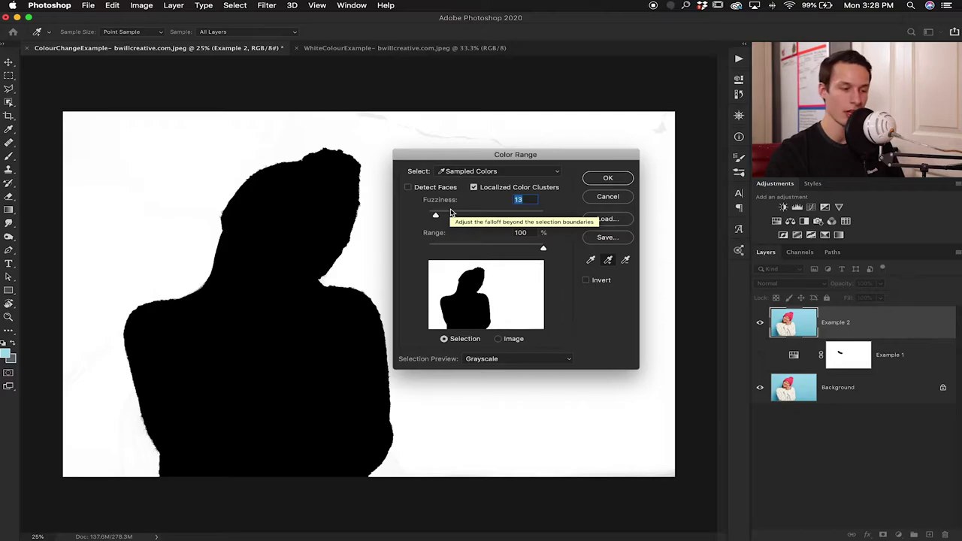
left_click_drag(436, 217, 454, 217)
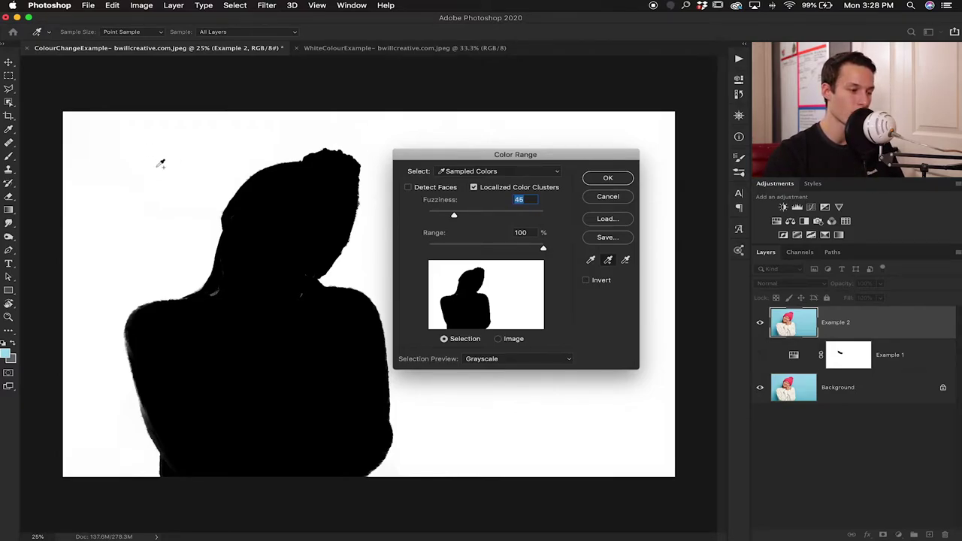
mouse_move(454, 216)
left_mouse_down()
mouse_move(425, 216)
mouse_move(458, 217)
left_mouse_up()
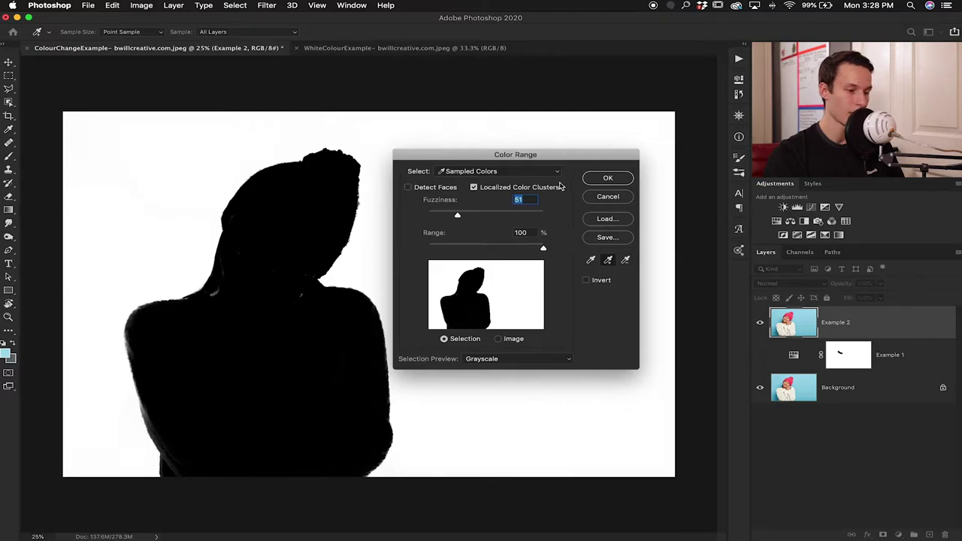
left_click(609, 182)
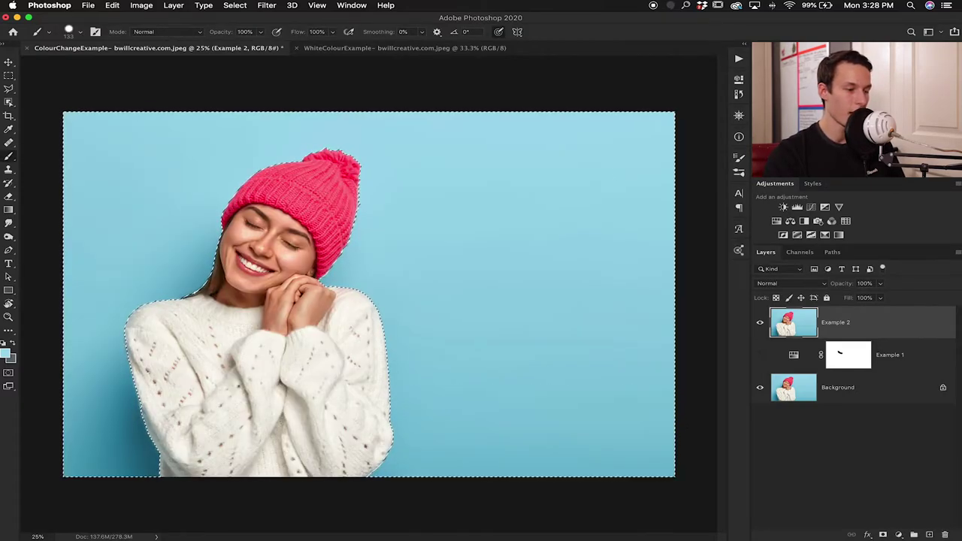
Add a Hue/Saturation adjustment masked to the selected background and enable Colorize.
left_click(776, 223)
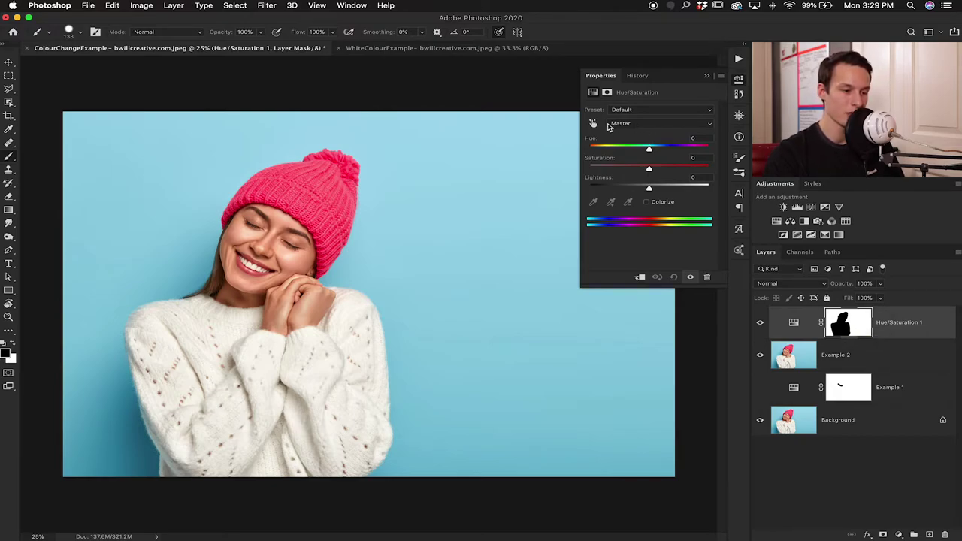
mouse_move(649, 150)
left_mouse_down()
mouse_move(664, 151)
mouse_move(640, 151)
mouse_move(648, 151)
left_mouse_up()
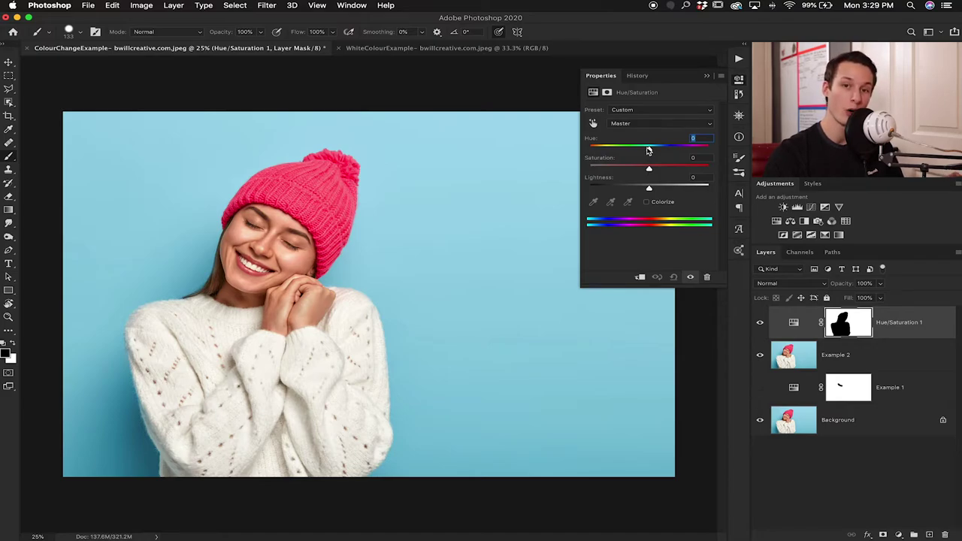
left_click(647, 203)
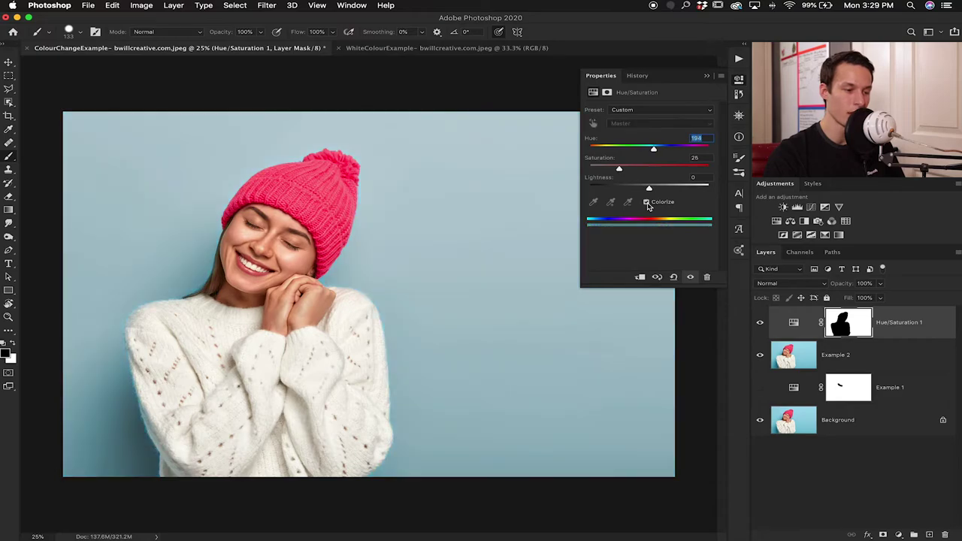
Recolour the background with saturation 24, trying a green hue of 107 and a beige hue of 43, and fine-tune the adjustment.
left_click_drag(653, 150, 618, 170)
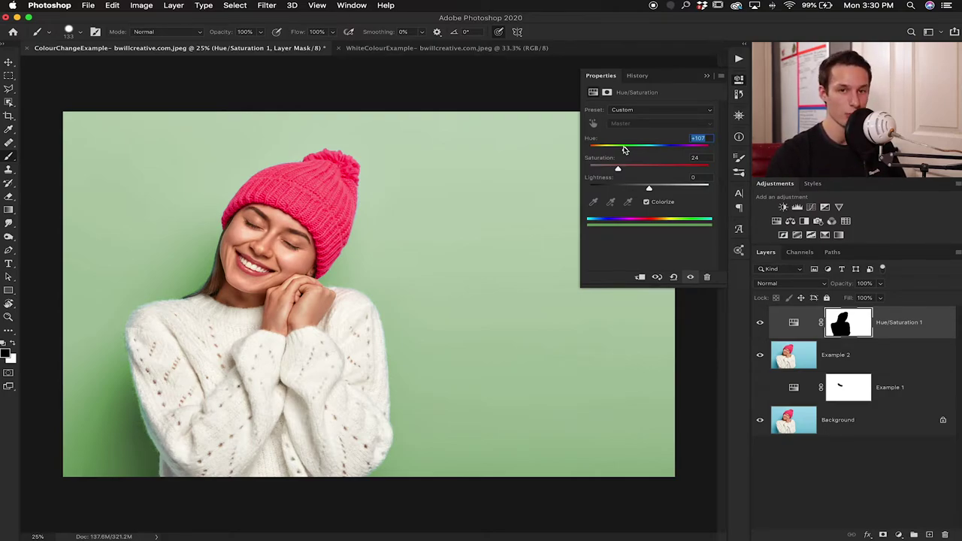
mouse_move(622, 150)
left_mouse_down()
mouse_move(612, 150)
mouse_move(683, 149)
mouse_move(605, 149)
left_mouse_up()
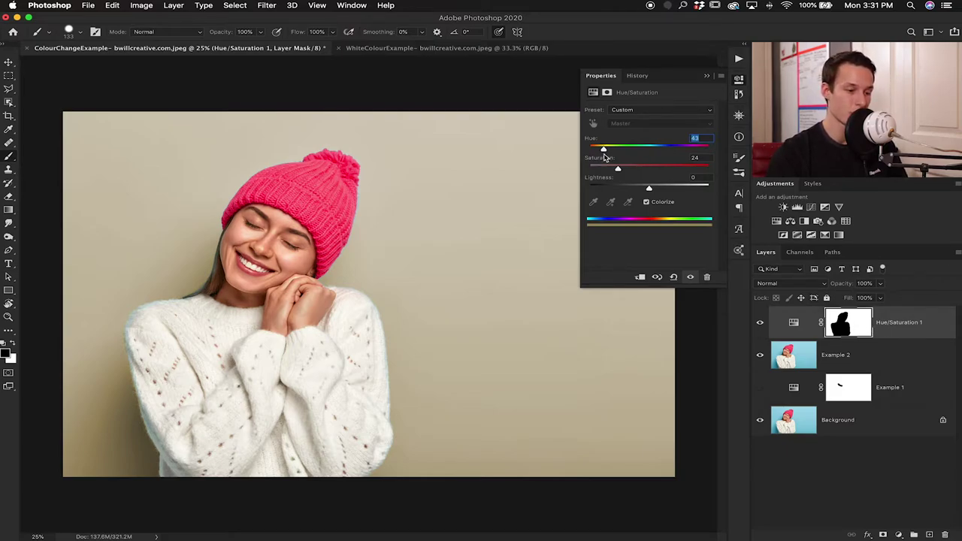
left_click_drag(604, 148, 659, 190)
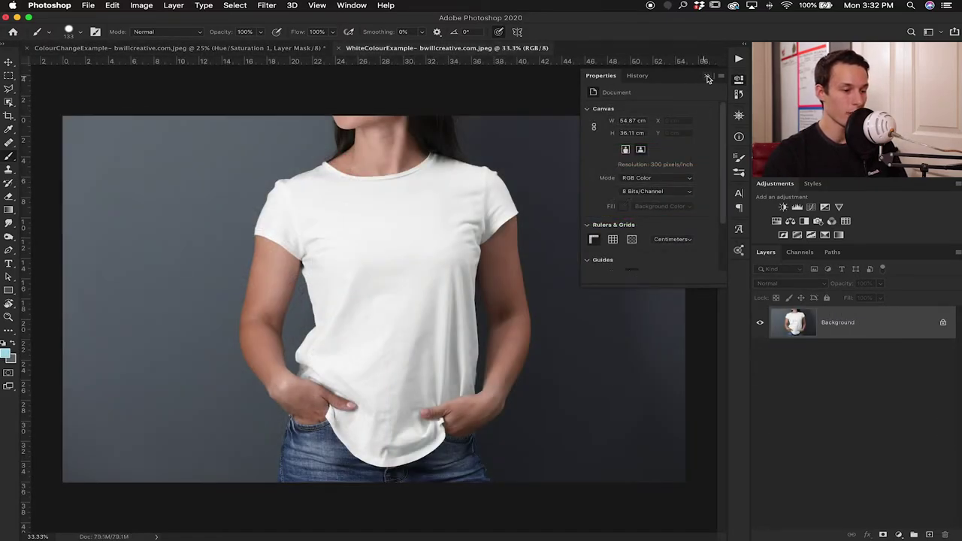
Add a Hue/Saturation adjustment to the white T-shirt photo and try hue shifts of -53 and +28.
left_click(707, 78)
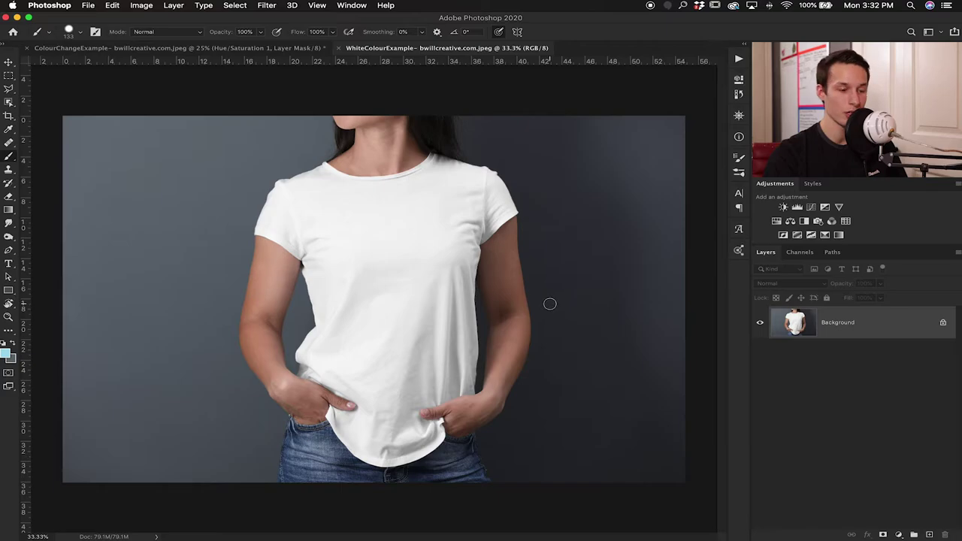
left_click(776, 221)
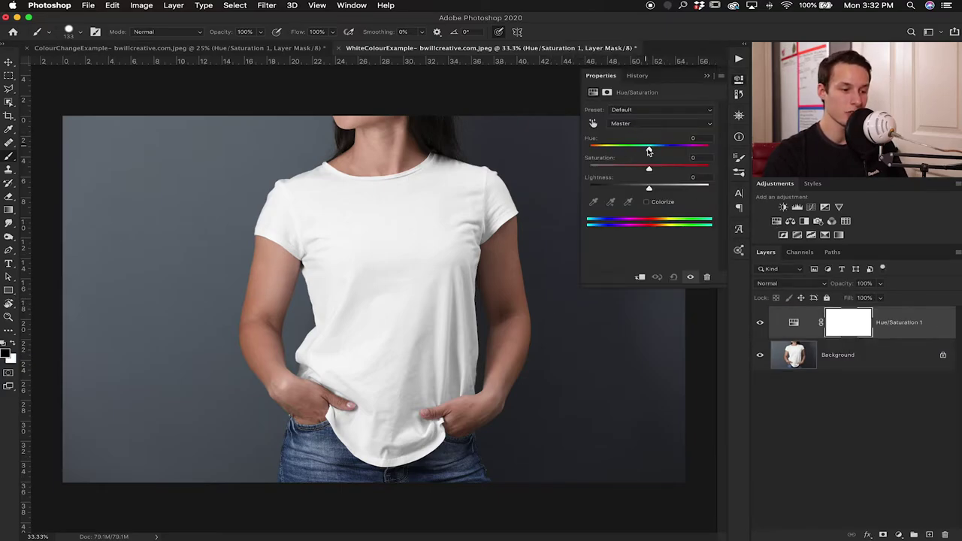
left_click_drag(649, 150, 620, 151)
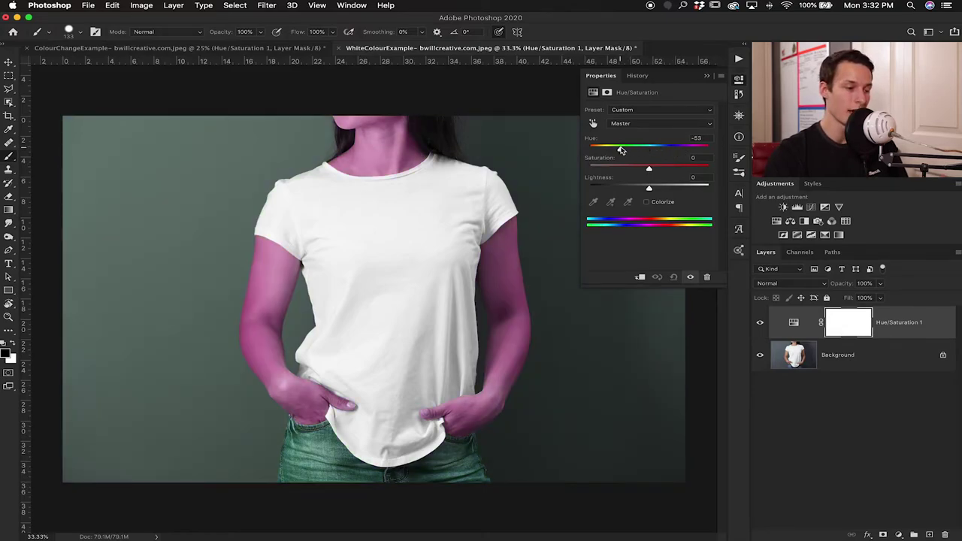
left_click_drag(621, 150, 667, 151)
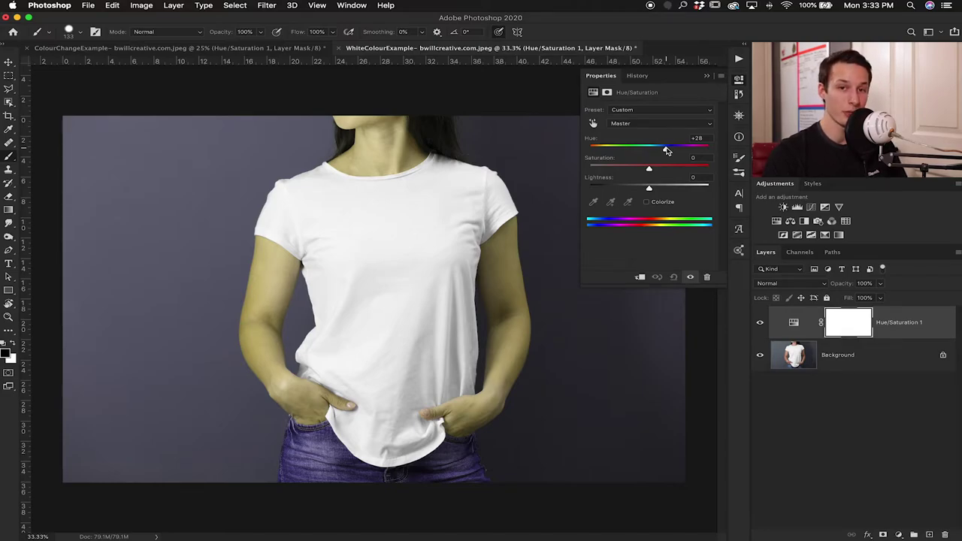
Enable Colorize for the T-shirt photo's adjustment and try hues 161, 244 and 331.
left_click(649, 202)
mouse_move(653, 150)
left_mouse_down()
mouse_move(679, 150)
mouse_move(643, 151)
left_mouse_up()
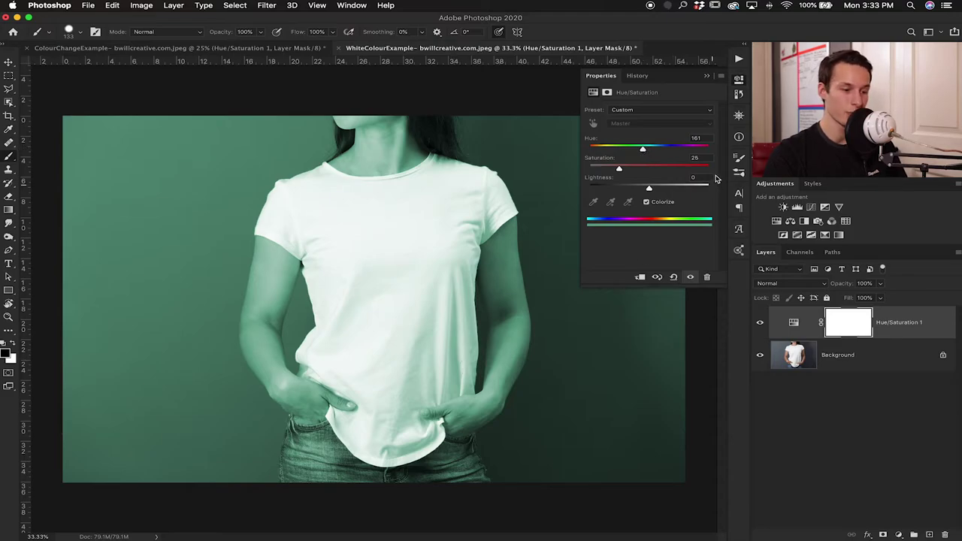
left_click_drag(644, 152, 671, 151)
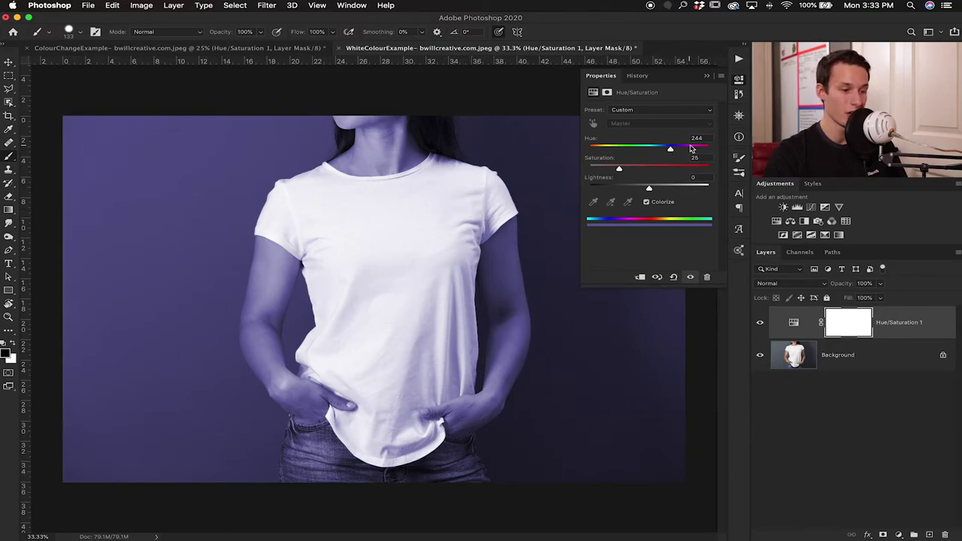
left_click_drag(670, 150, 699, 149)
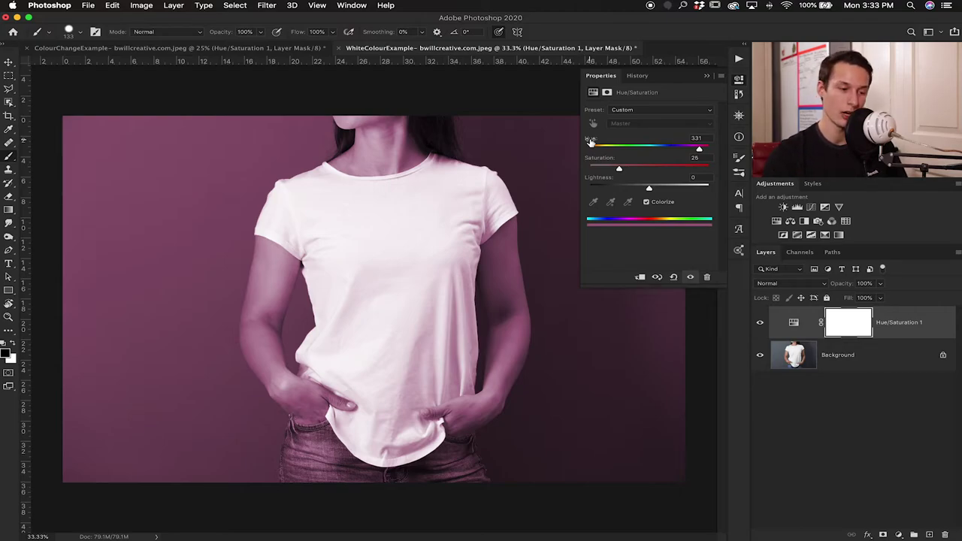
Delete the Hue/Saturation adjustment layer from the T-shirt photo and collapse its properties.
left_click(923, 337)
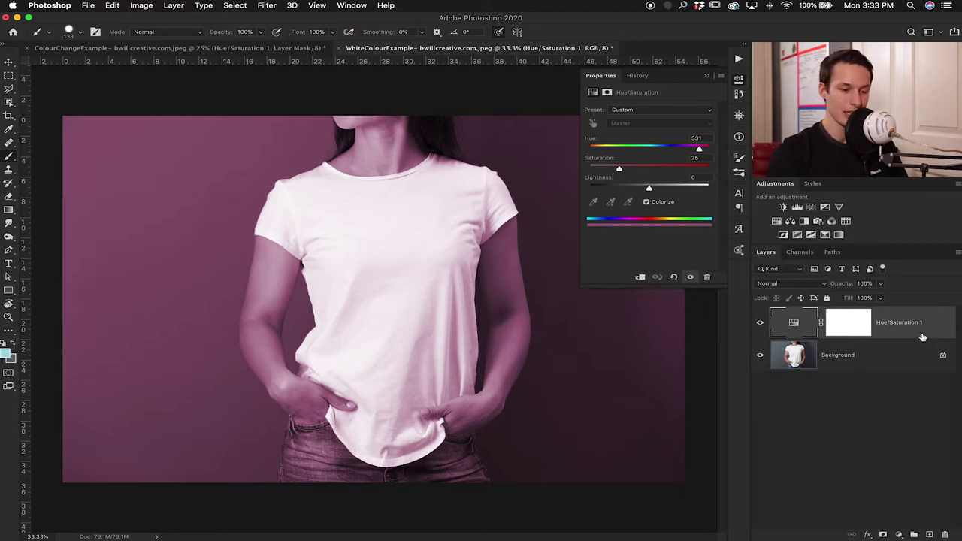
key("Delete")
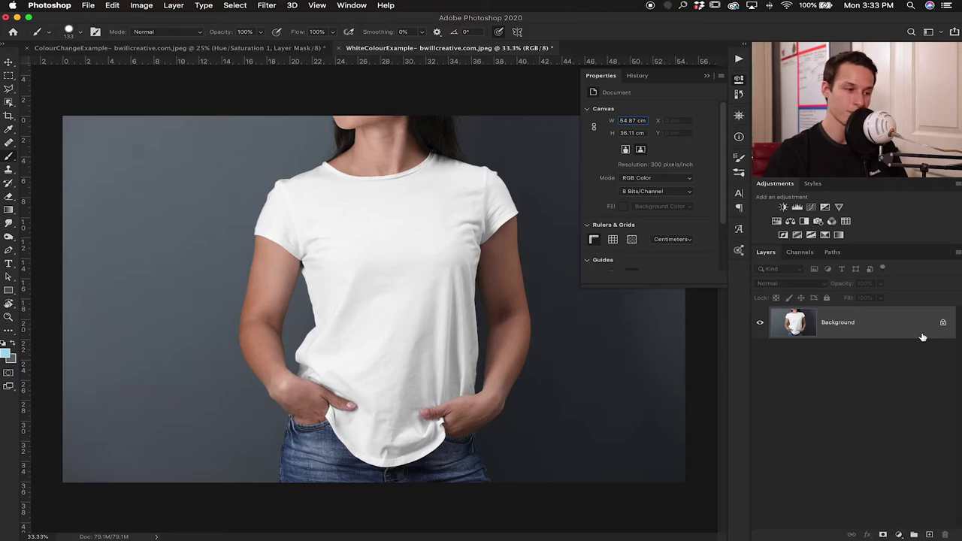
left_click(645, 164)
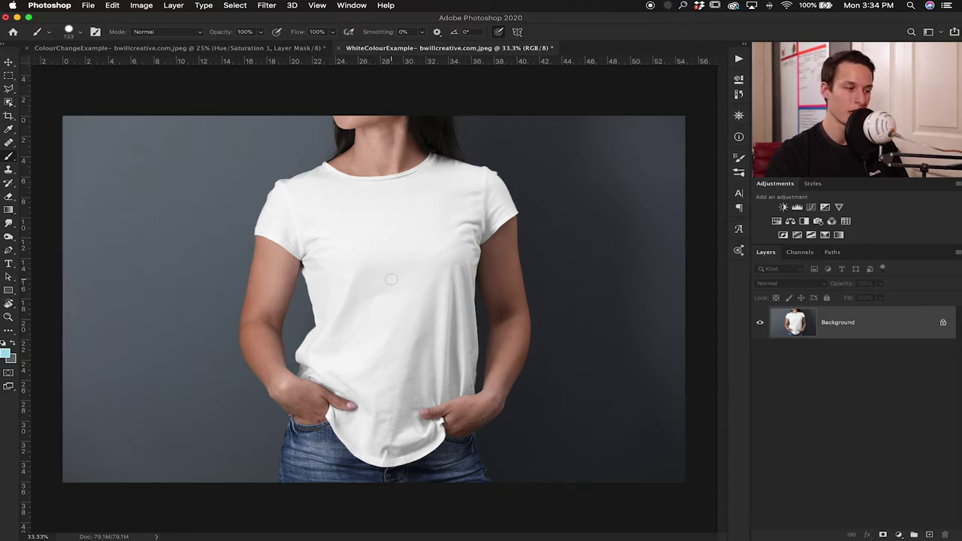
Open Color Range for the T-shirt photo, reposition the dialog clear of the shirt, and sample the white of its chest.
left_click(239, 7)
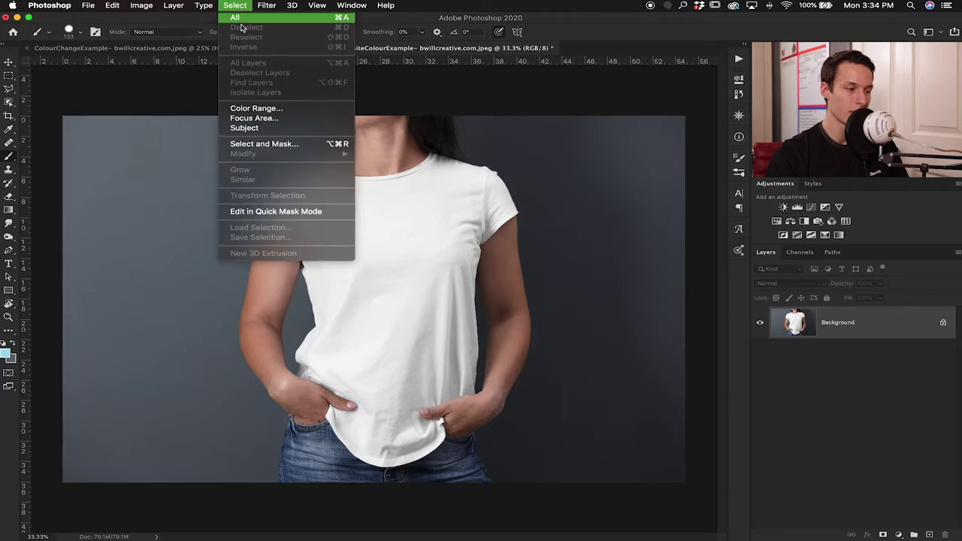
left_click(251, 109)
left_click_drag(445, 155, 165, 78)
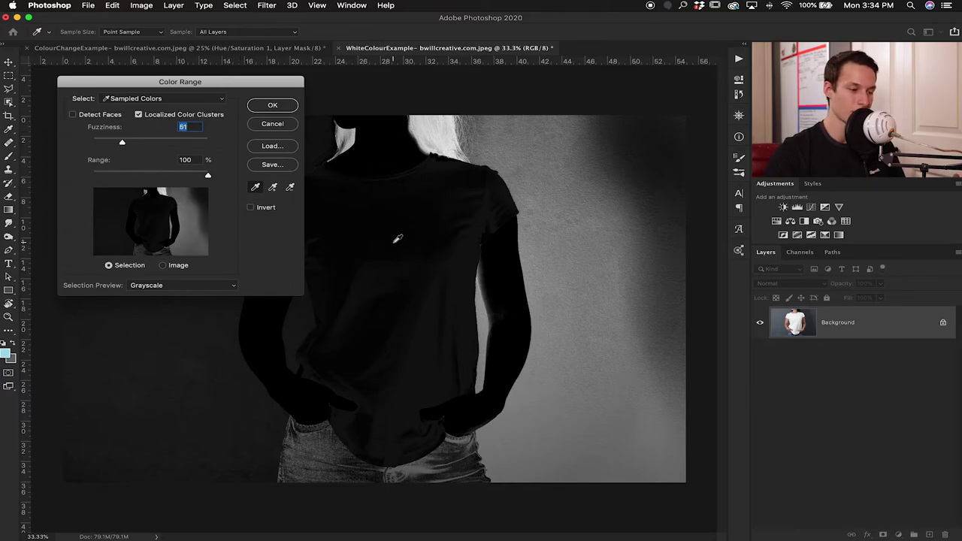
left_click(401, 236)
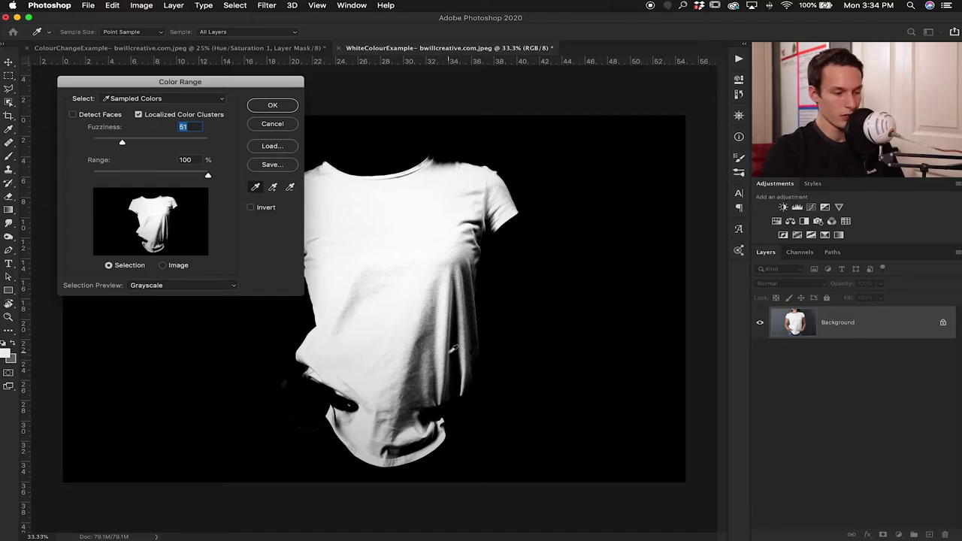
Add the grey tones of the shirt's lower folds and its edge above the hand to the sampled colours.
key("super+plus")
scroll(473, 347, "down", 5)
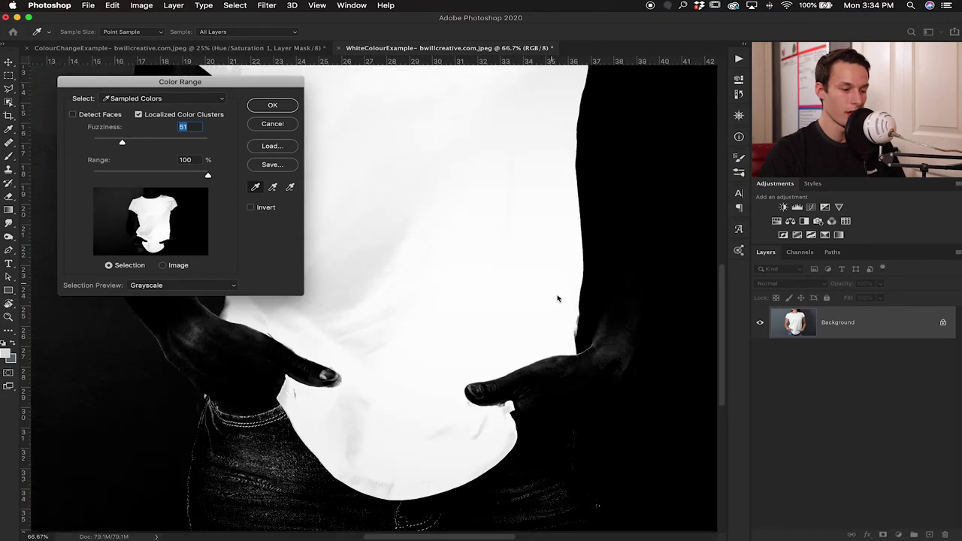
left_click(369, 252, "shift")
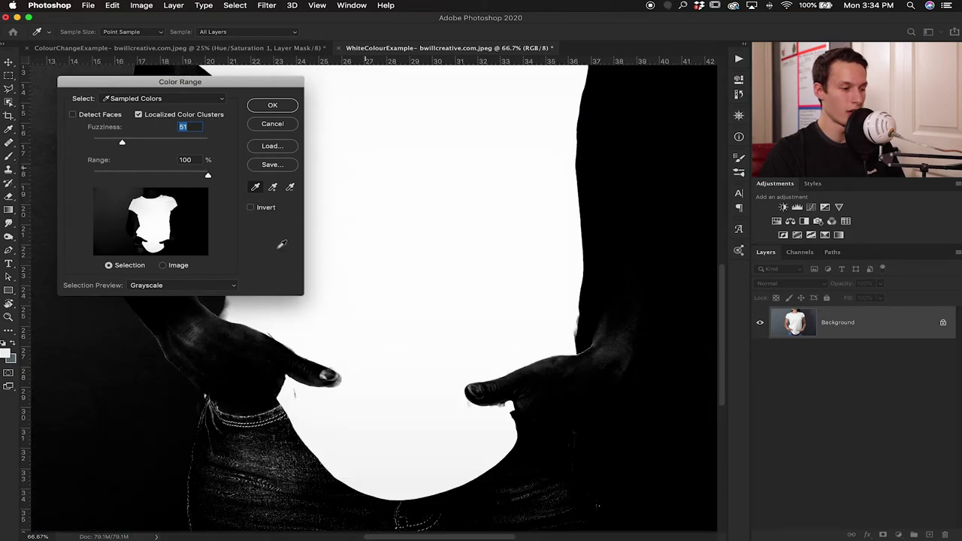
left_click_drag(237, 81, 525, 87)
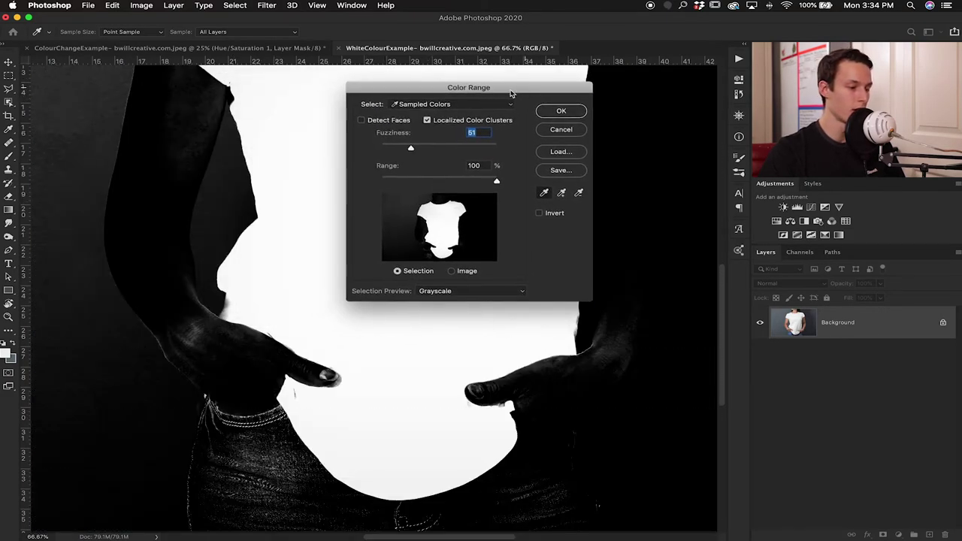
left_click(231, 314, "shift")
left_click(247, 296, "shift")
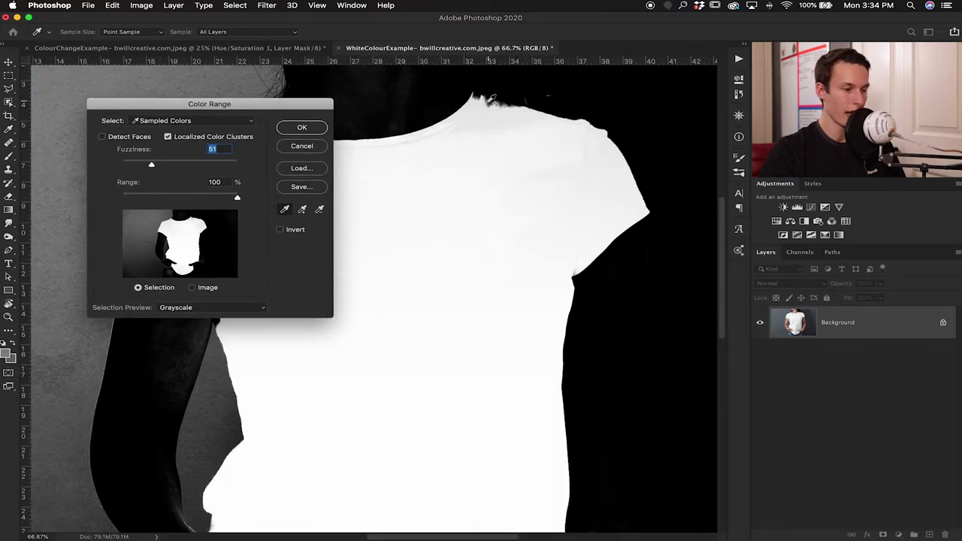
Add the shaded tones along the shirt's shoulder edge beside the hair to the sampled colours.
left_click(492, 102, "shift")
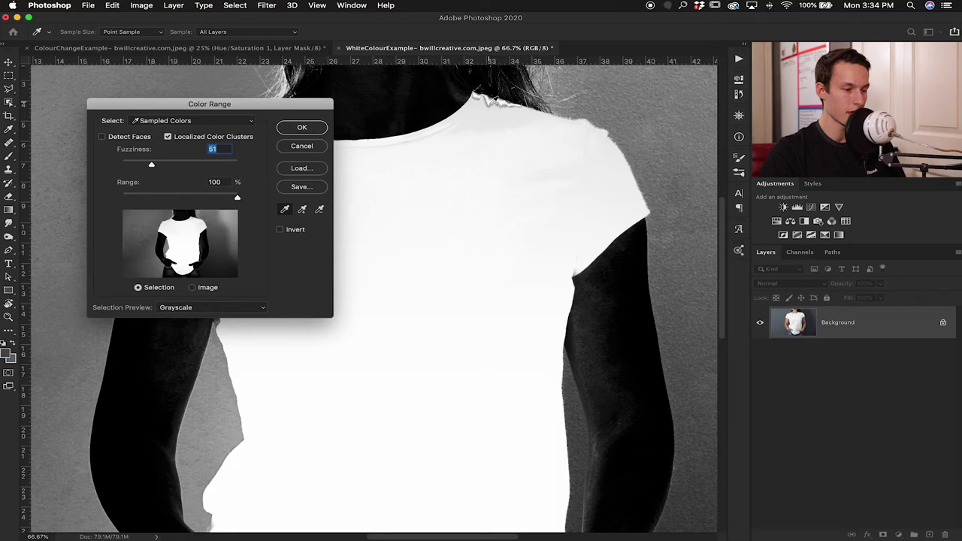
left_click(507, 109, "shift")
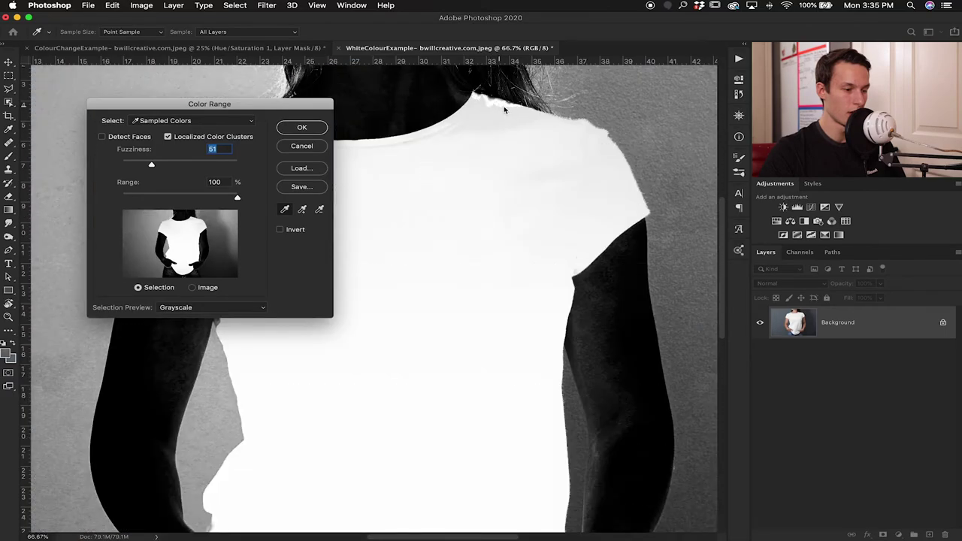
left_click(507, 112, "shift")
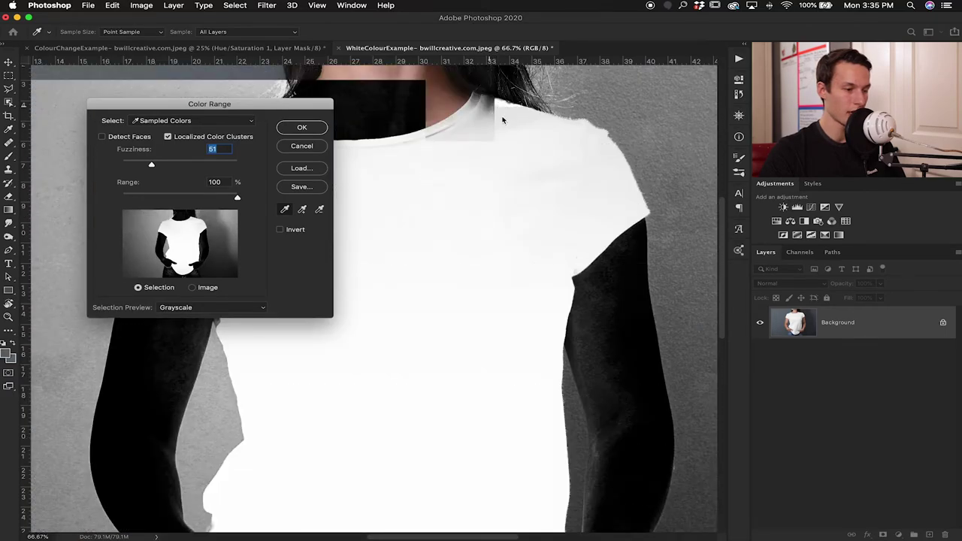
Add more shaded tones along the shirt's shoulder edge beside the hair to the sampled colours, lowering Fuzziness to 29.
left_click(508, 114, "shift")
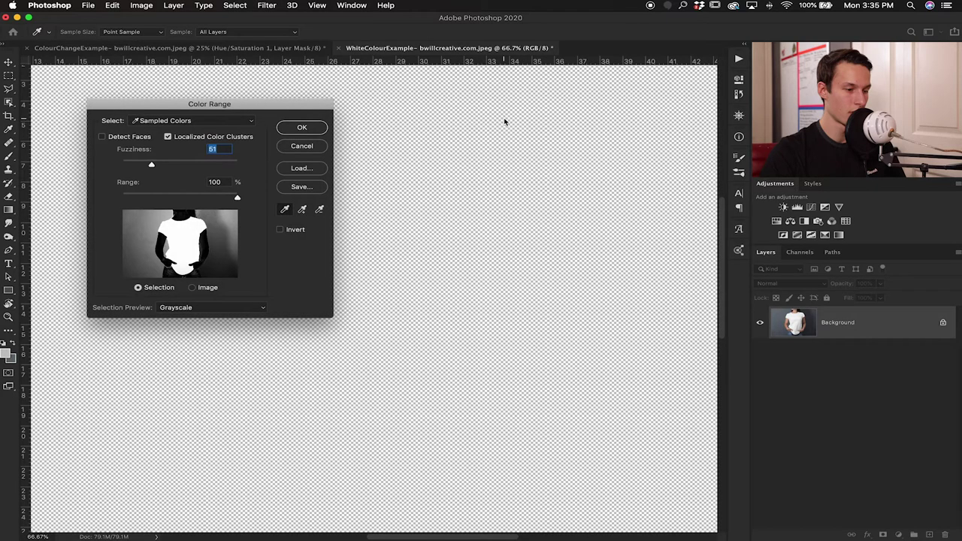
scroll(538, 139, "right", 5)
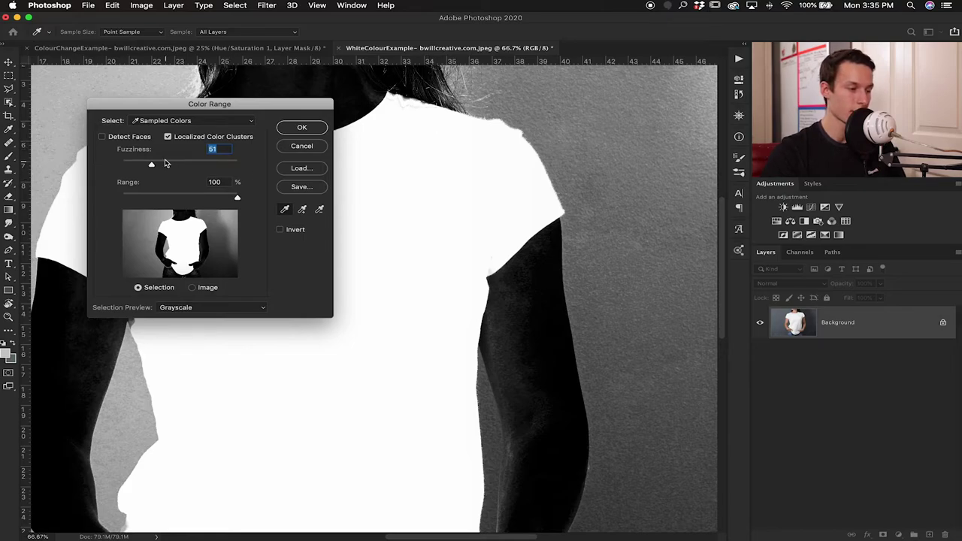
left_click_drag(152, 165, 139, 167)
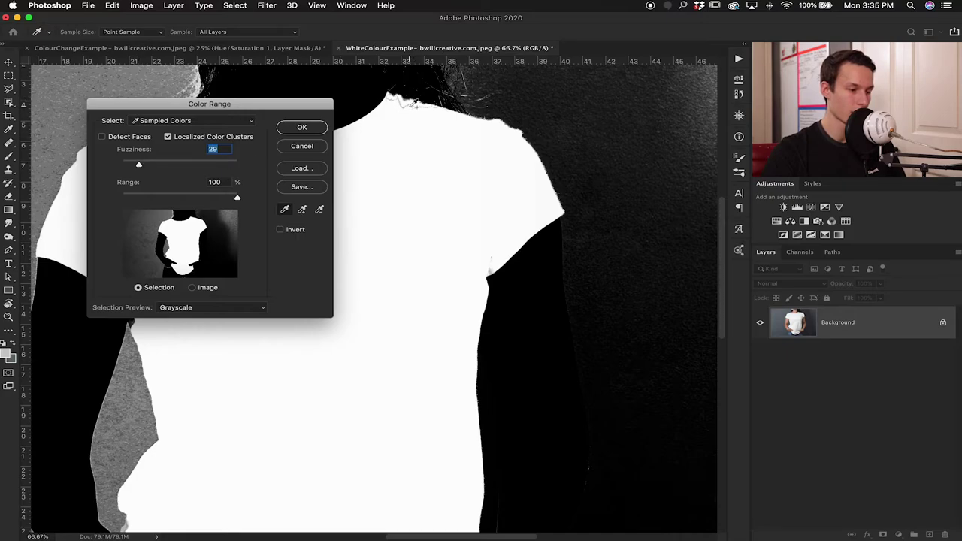
left_click(413, 105)
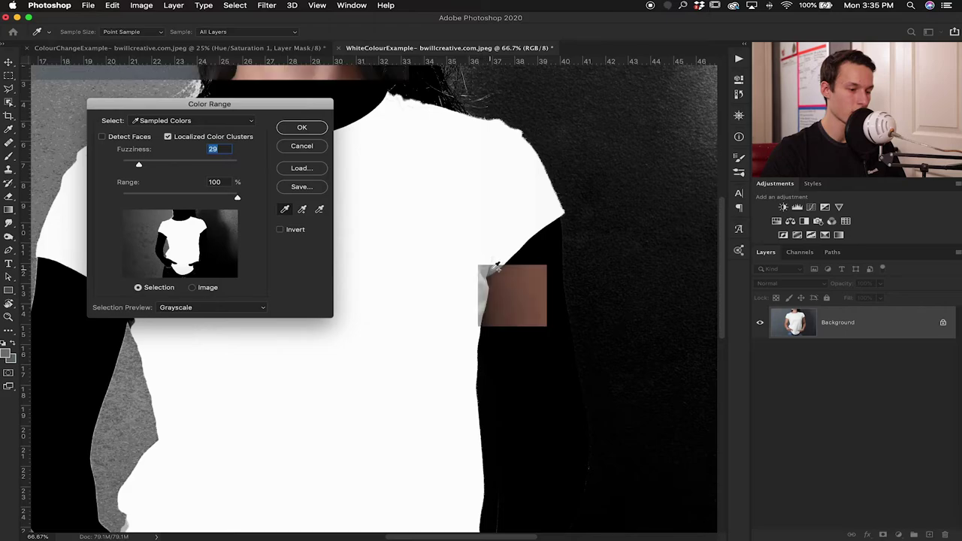
scroll(440, 258, "right", 5)
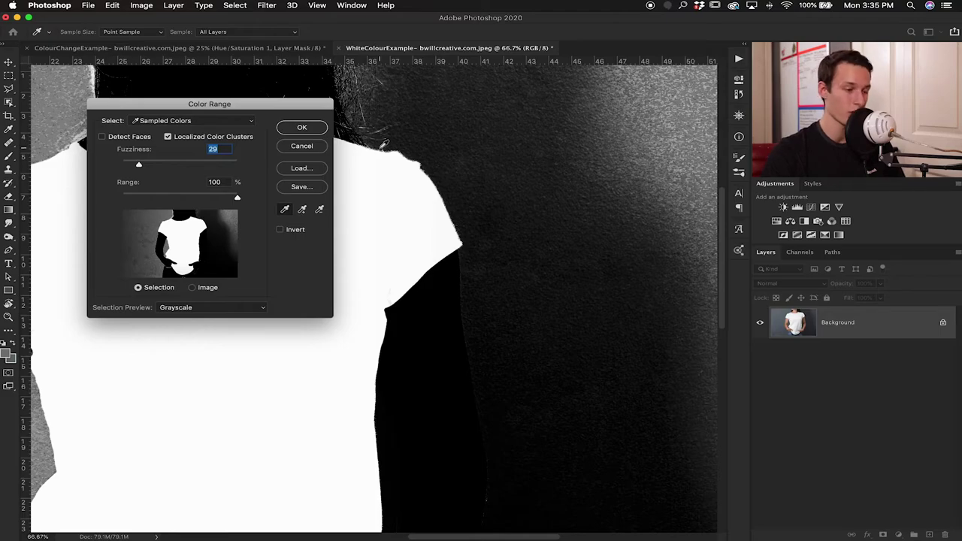
scroll(390, 201, "left", 10)
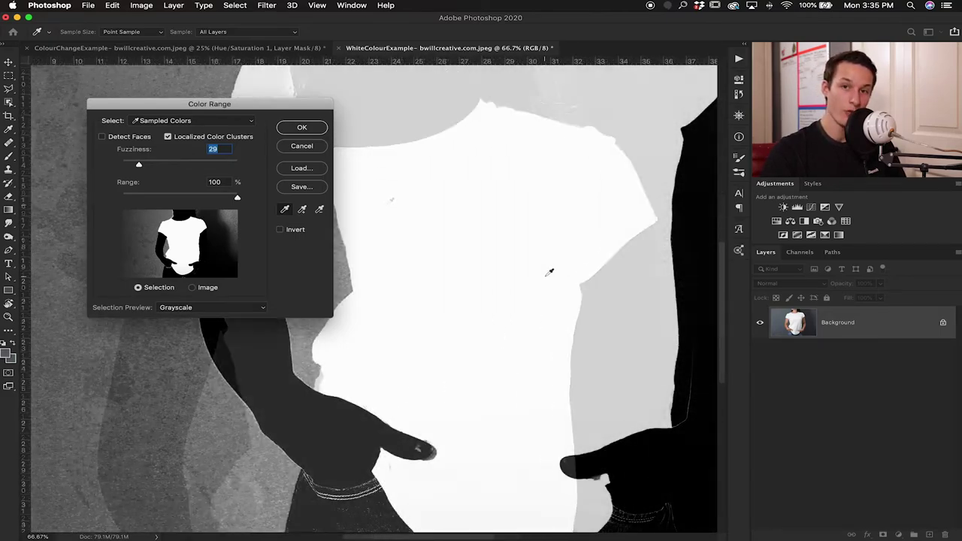
Subtract the grey backdrop tones beside the upper arm and near the jeans from the sampled colours, moving the dialog clear of them.
left_click(547, 274)
left_click_drag(201, 108, 453, 103)
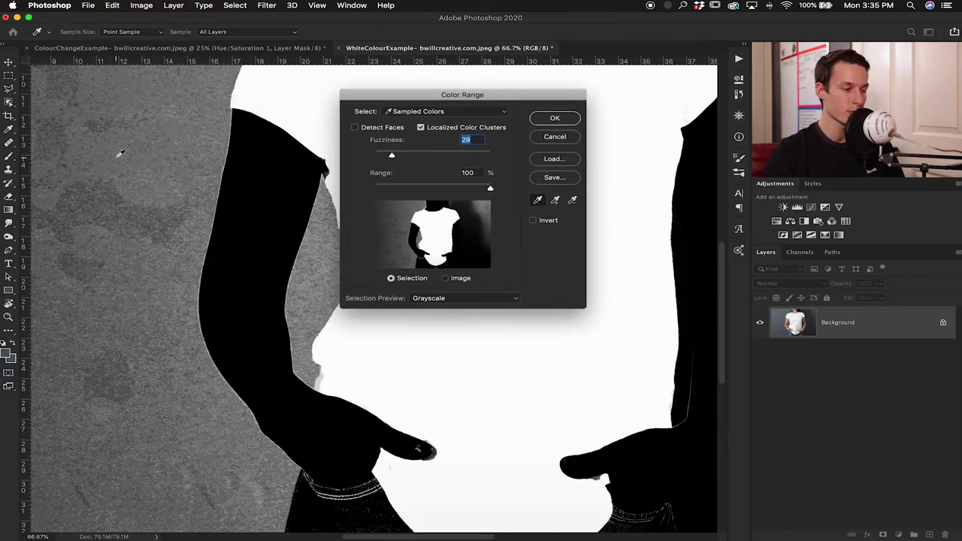
key("alt")
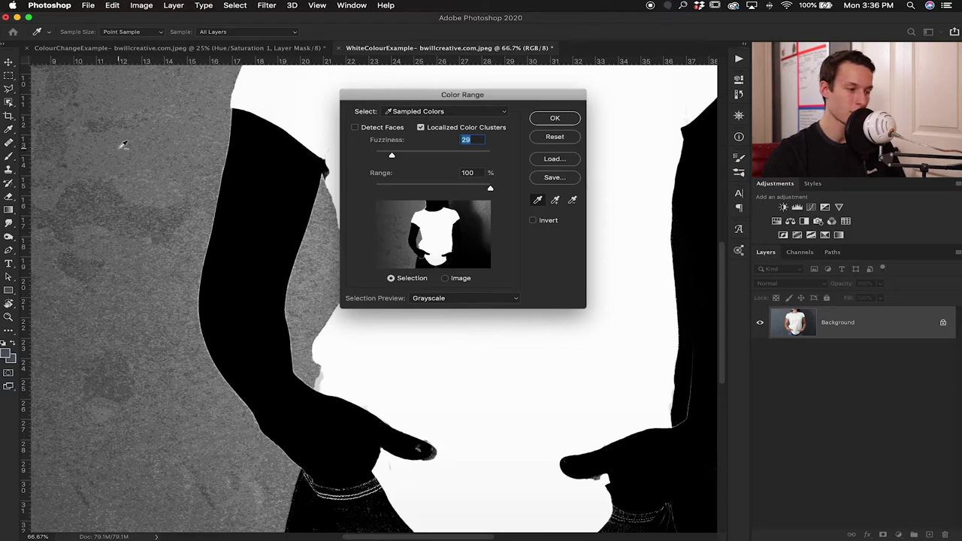
left_click(122, 144, "alt")
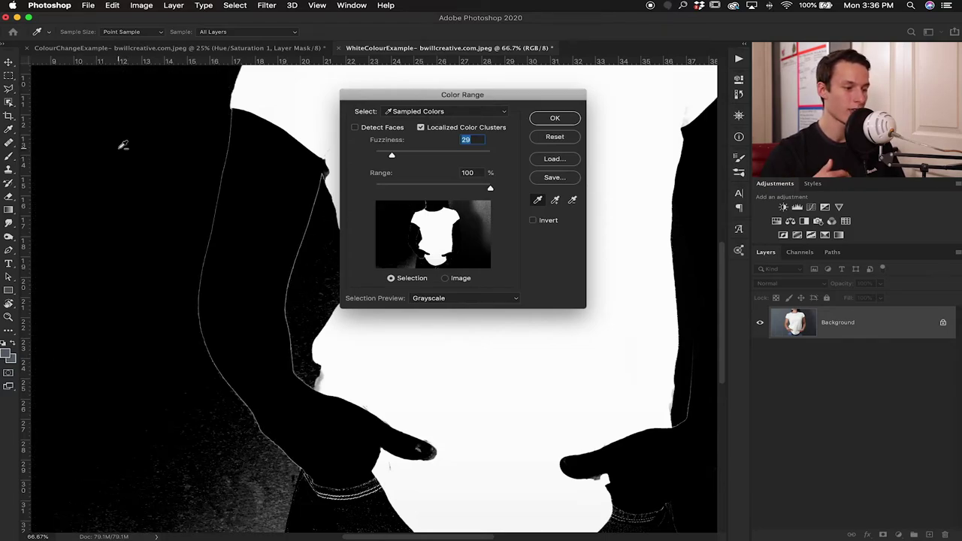
left_click_drag(487, 94, 582, 90)
scroll(403, 266, "down", 5)
key("alt")
left_click(234, 448, "alt")
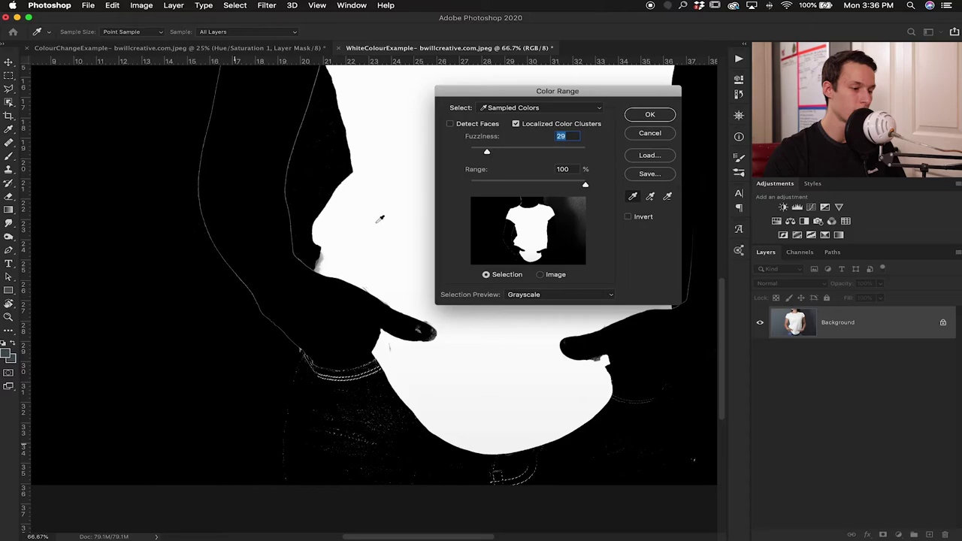
Check the whole shirt in the grayscale preview, set Fuzziness to 31 and apply the Color Range selection.
left_click_drag(550, 94, 188, 107)
key("super+minus")
key("super+minus")
key("super+minus")
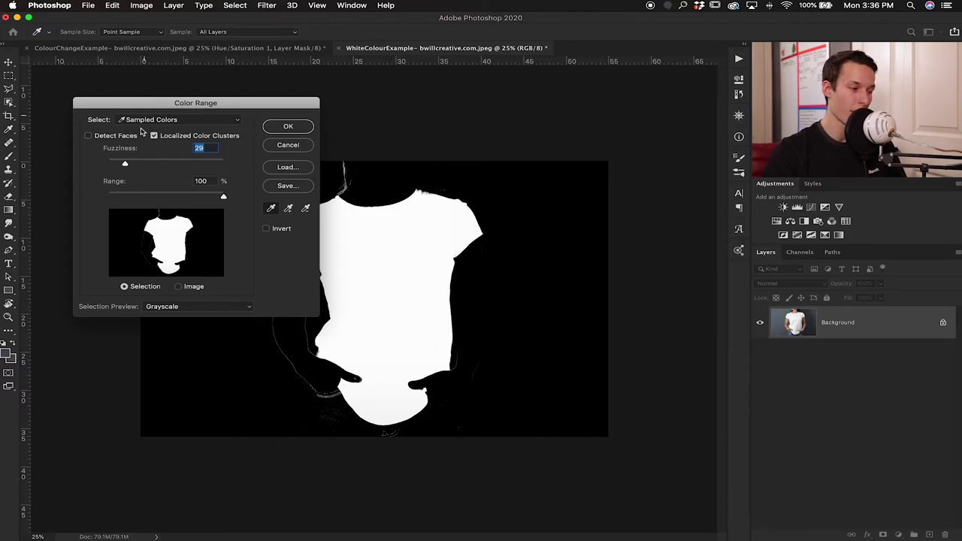
left_click_drag(125, 164, 128, 166)
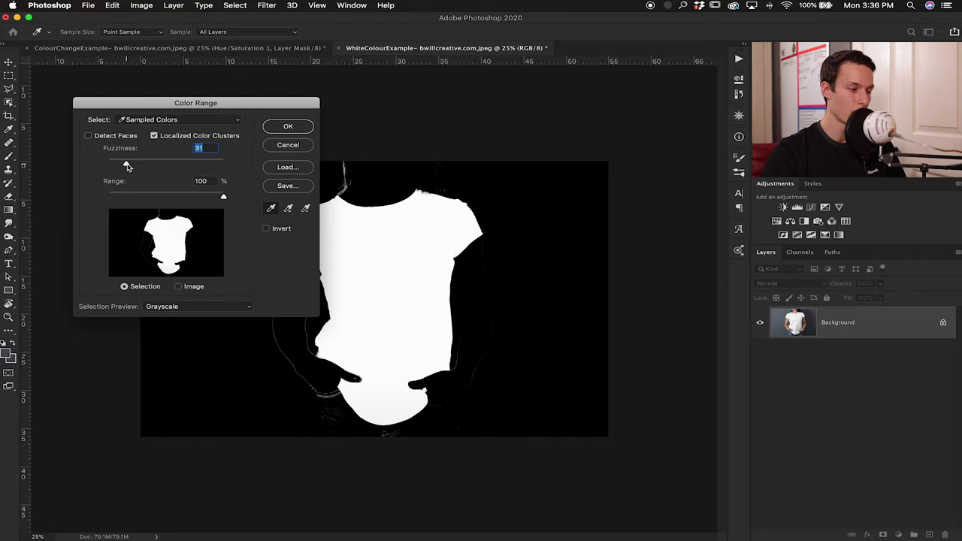
left_click(289, 127)
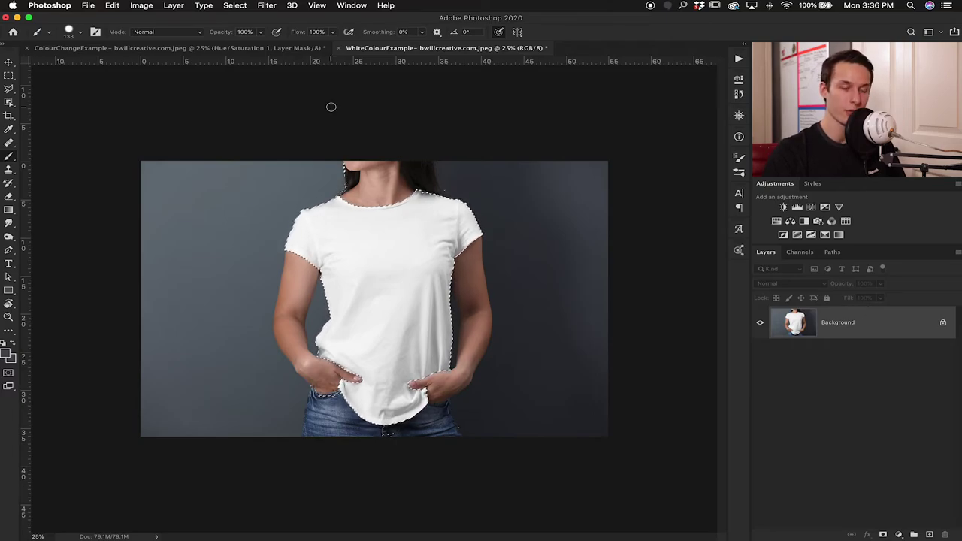
Create a Solid Color fill layer from the shirt selection with the default name, Normal mode and 100% opacity.
left_click(182, 9)
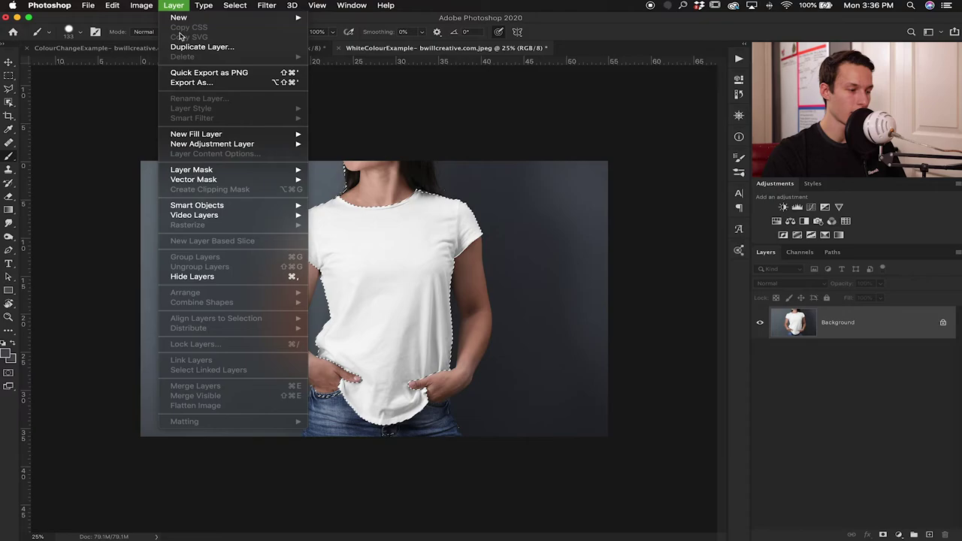
mouse_move(277, 137)
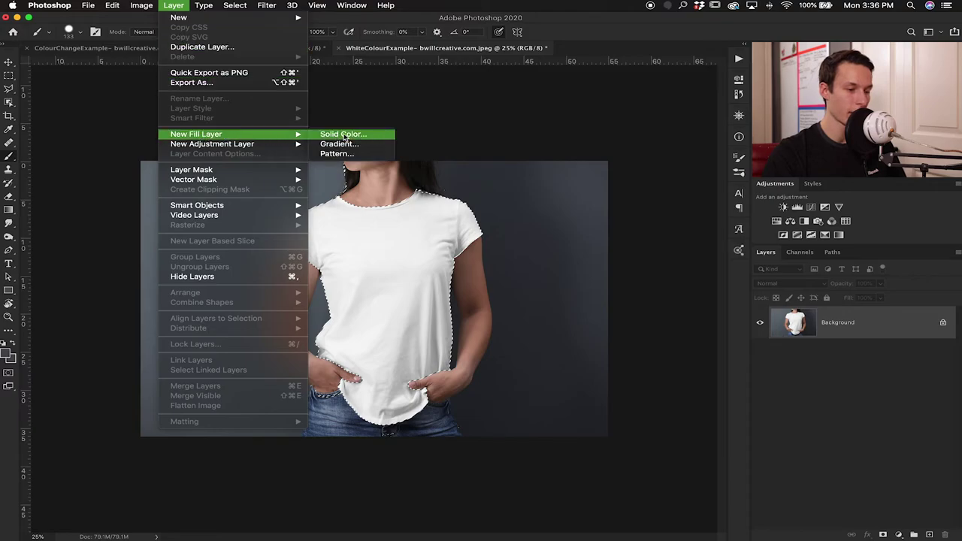
left_click(345, 135)
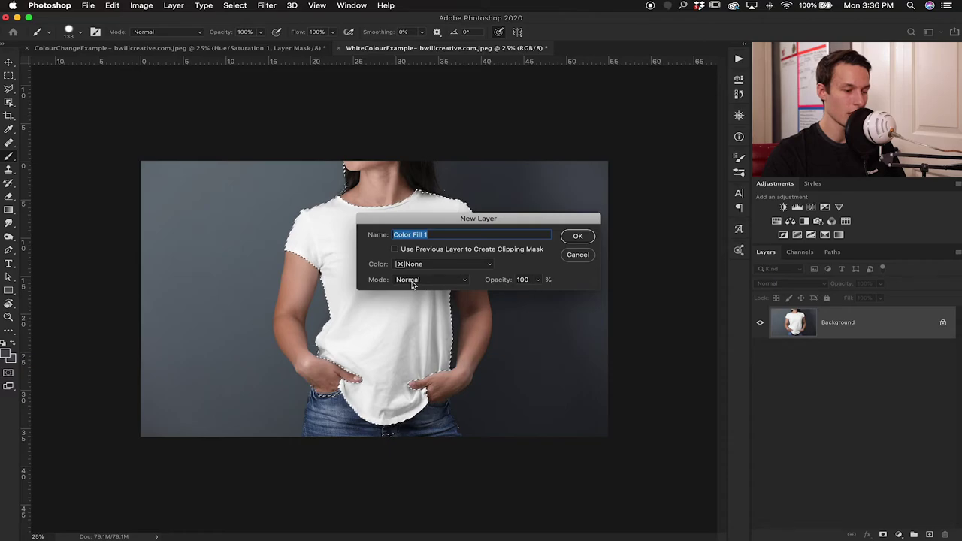
left_click(576, 237)
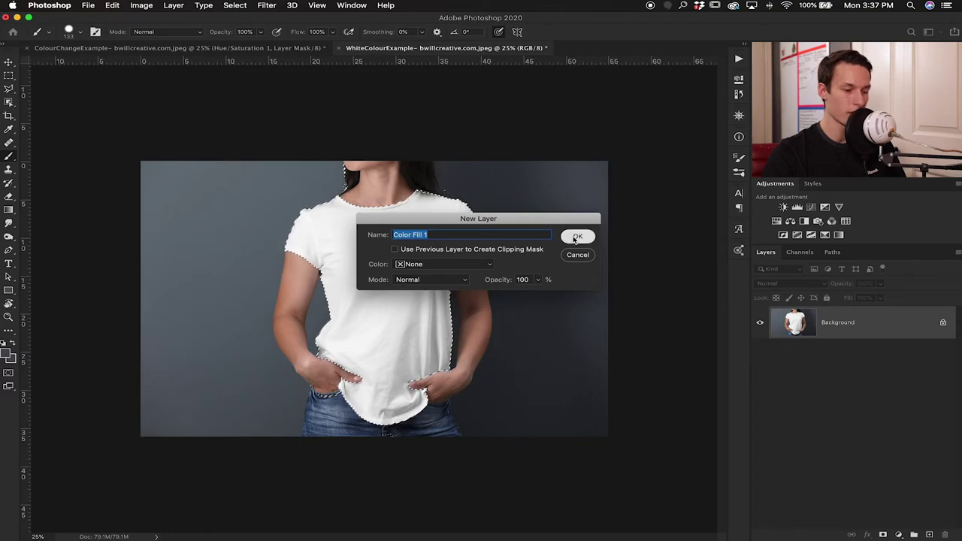
Choose the dark red #a62c2c as the shirt's fill colour and accept it.
left_click(572, 176)
mouse_move(572, 176)
left_mouse_down()
mouse_move(640, 160)
mouse_move(646, 127)
left_mouse_up()
left_click(598, 128)
left_click_drag(571, 120, 560, 119)
left_click_drag(679, 165, 683, 108)
left_click(628, 152)
left_click(624, 158)
left_click_drag(623, 158, 626, 154)
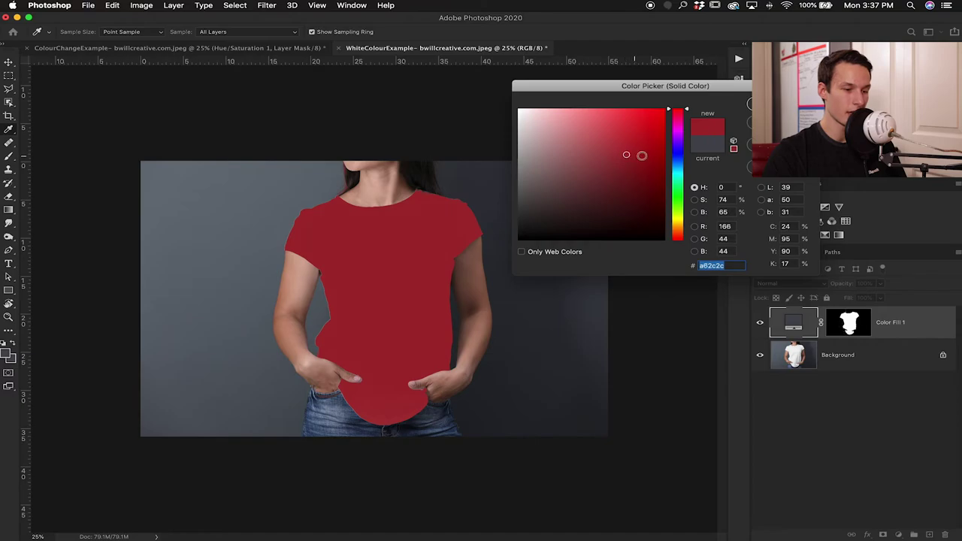
left_click(749, 106)
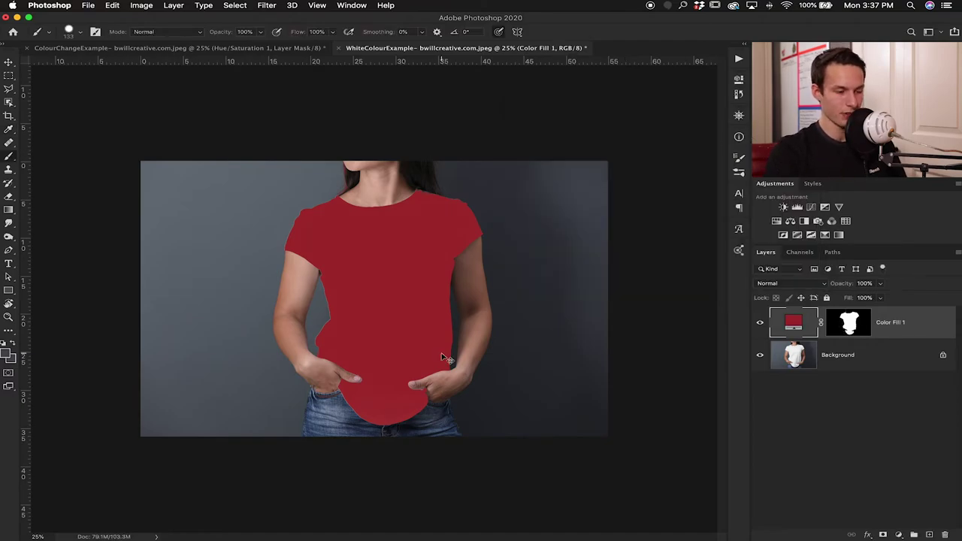
Set the red fill layer's blend mode to Multiply and check the shirt's folds from collar to hem.
key("super+equal")
scroll(401, 338, "down", 5)
scroll(401, 337, "up", 6)
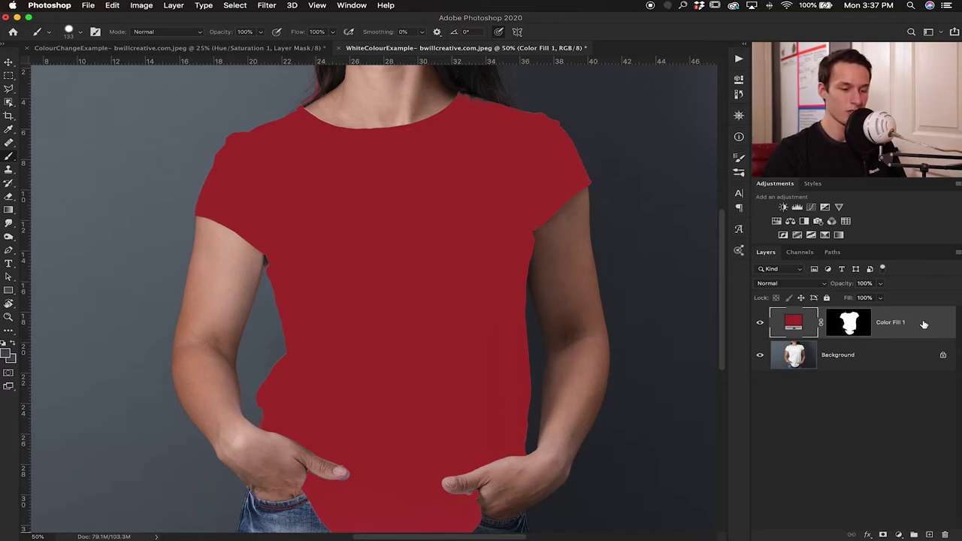
left_click(781, 286)
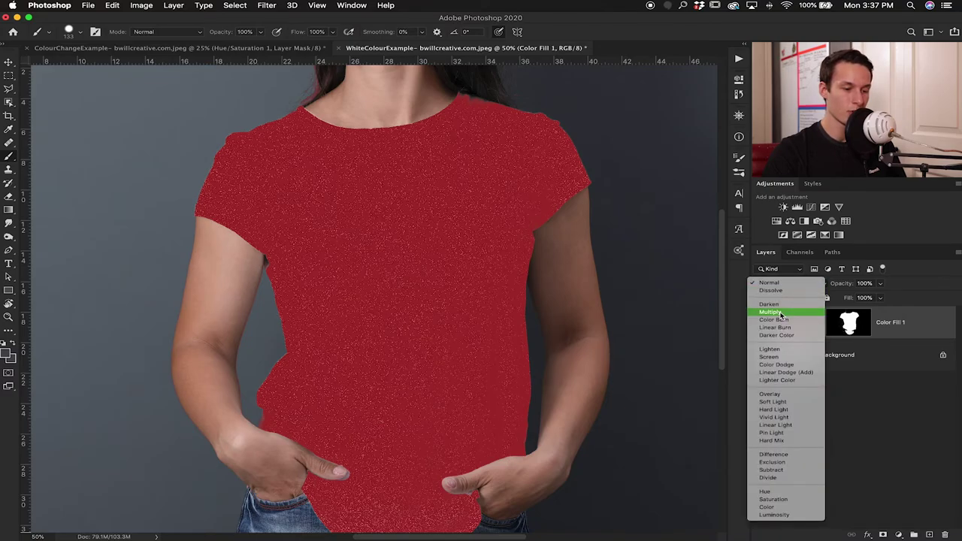
left_click(779, 311)
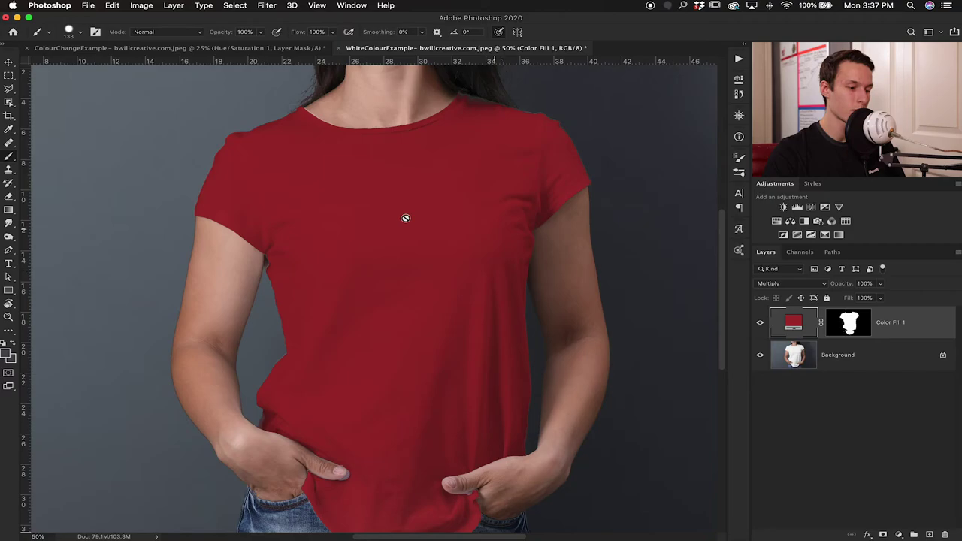
scroll(631, 309, "down", 3)
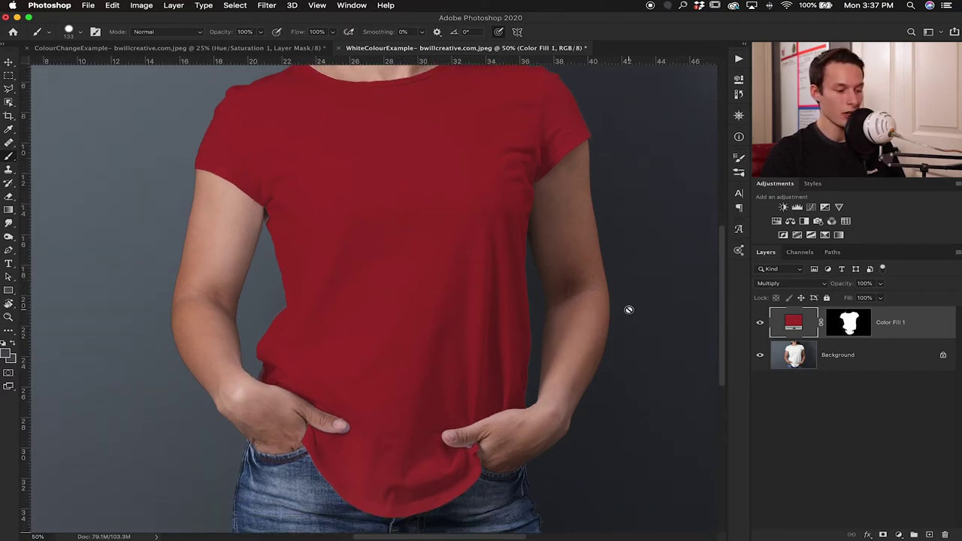
scroll(589, 317, "up", 2)
scroll(507, 312, "up", 1)
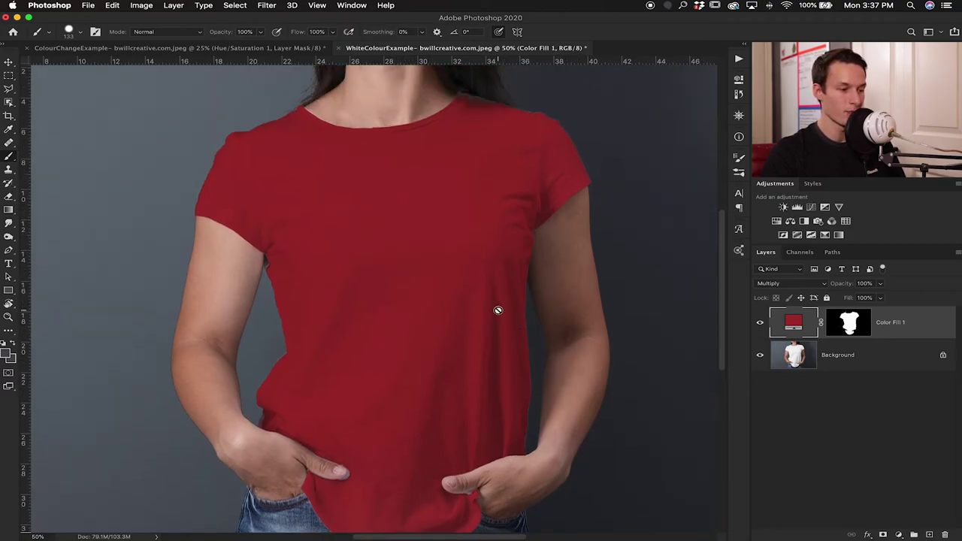
Paint white on the fill layer's mask with a brush reduced to 68 px along the grey shoulder edge beside the hair.
key("super+plus")
key("super+plus")
scroll(511, 177, "up", 5)
scroll(518, 179, "up", 3)
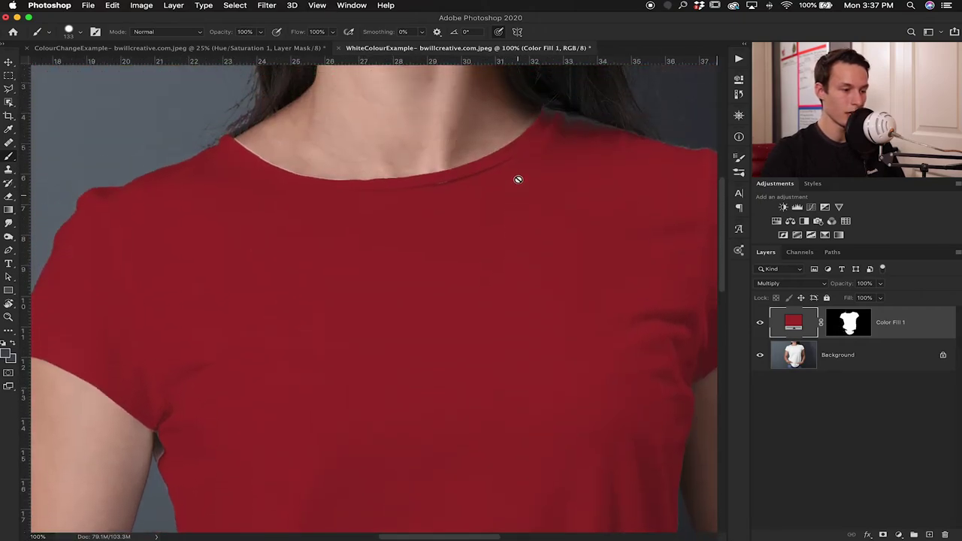
scroll(289, 194, "up", 2)
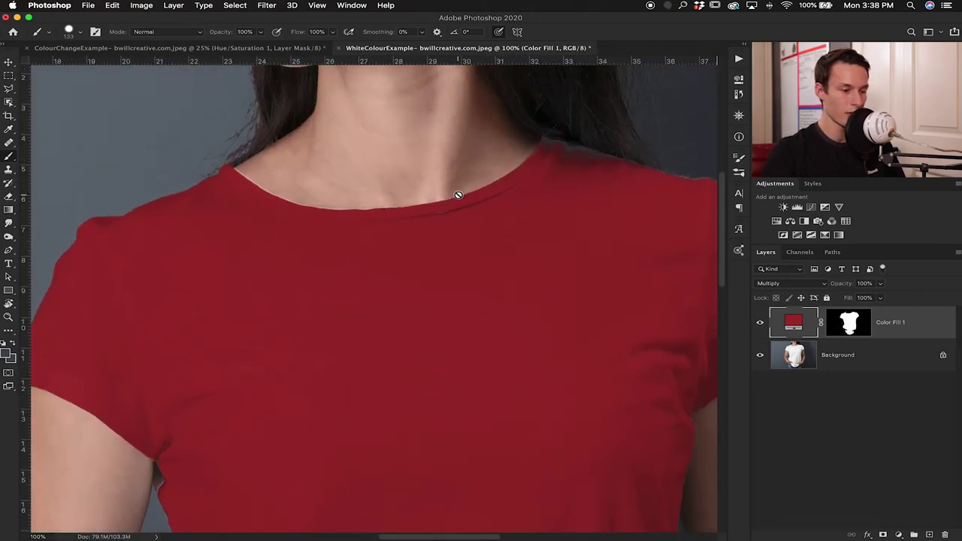
left_click(860, 324)
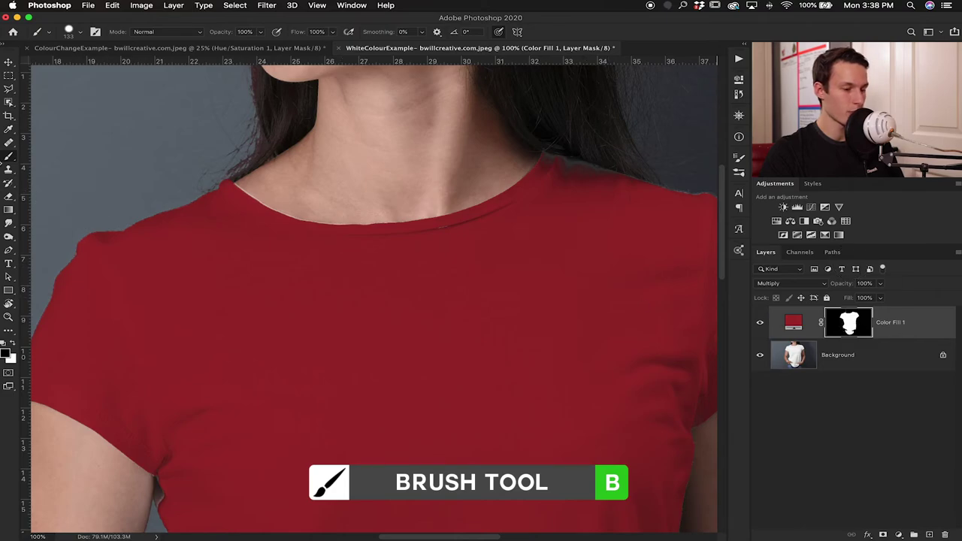
key("x")
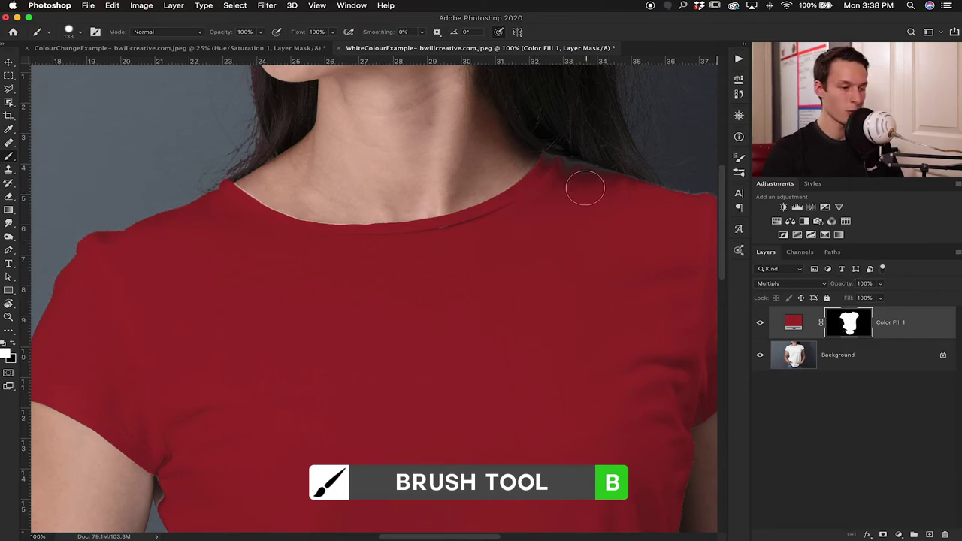
mouse_move(560, 178)
left_mouse_down()
mouse_move(511, 178)
mouse_move(635, 189)
left_mouse_up()
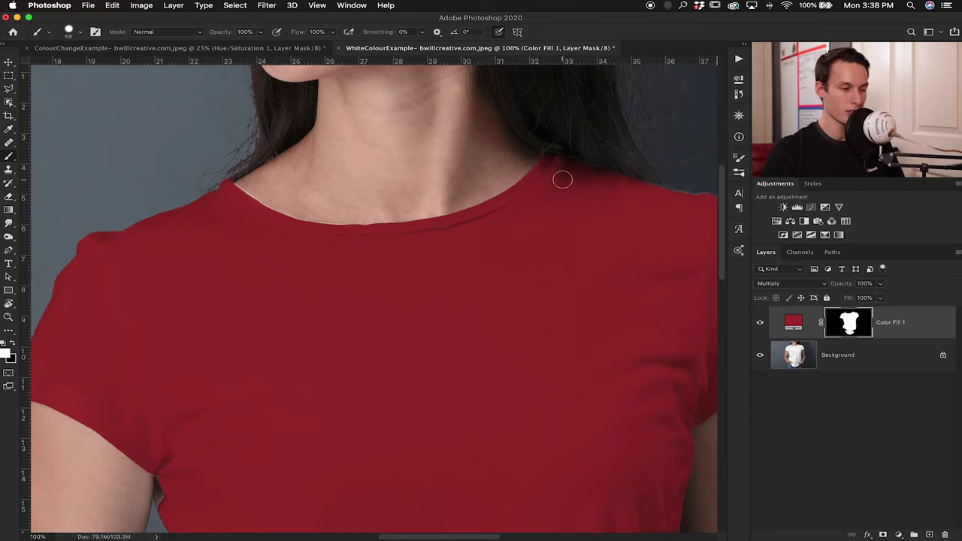
scroll(644, 221, "right", 5)
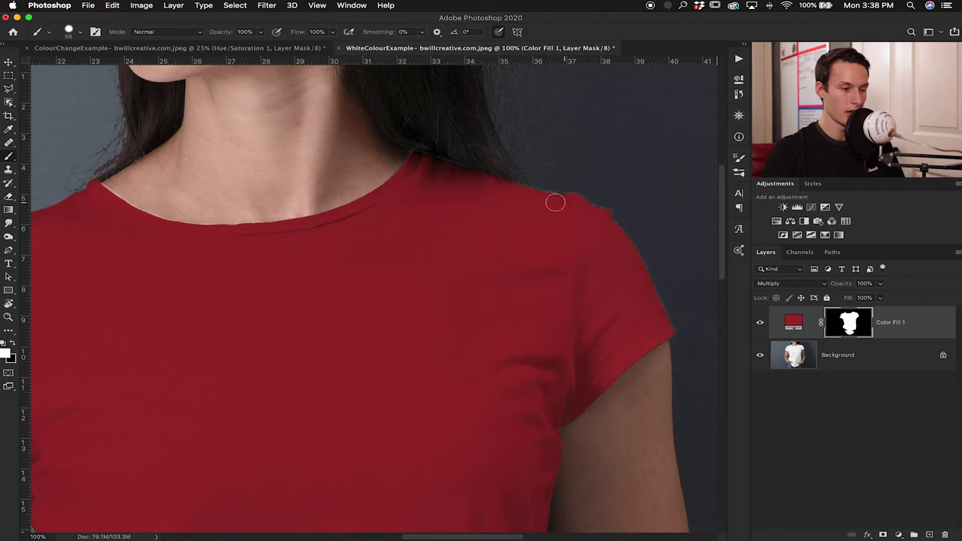
scroll(543, 200, "left", 8)
scroll(526, 248, "down", 2)
Display the mask alone, paint black over the stray outlines around the arms, jeans and hair, and return to the normal image view.
key("super+minus")
key("super+minus")
key("super+minus")
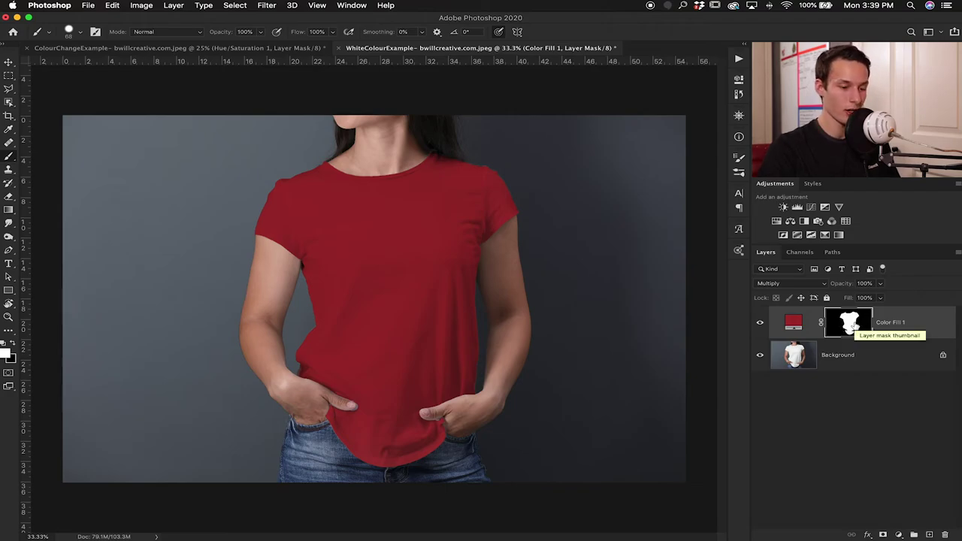
left_click(849, 325, "alt")
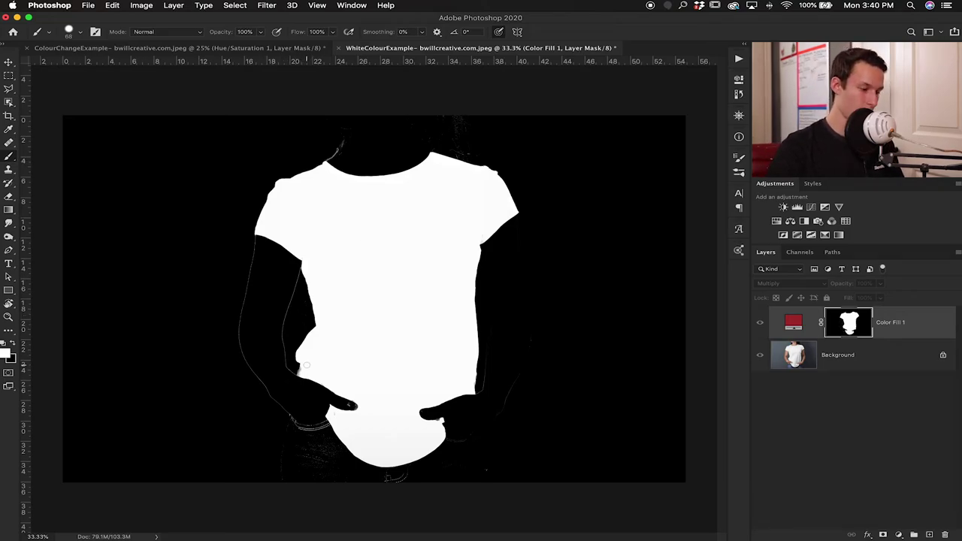
key("x")
left_click_drag(258, 256, 253, 247)
mouse_move(243, 295)
left_mouse_down()
mouse_move(240, 338)
mouse_move(259, 397)
mouse_move(318, 444)
left_mouse_up()
mouse_move(424, 482)
left_mouse_down()
mouse_move(329, 478)
mouse_move(307, 453)
left_mouse_up()
left_click_drag(280, 365, 288, 277)
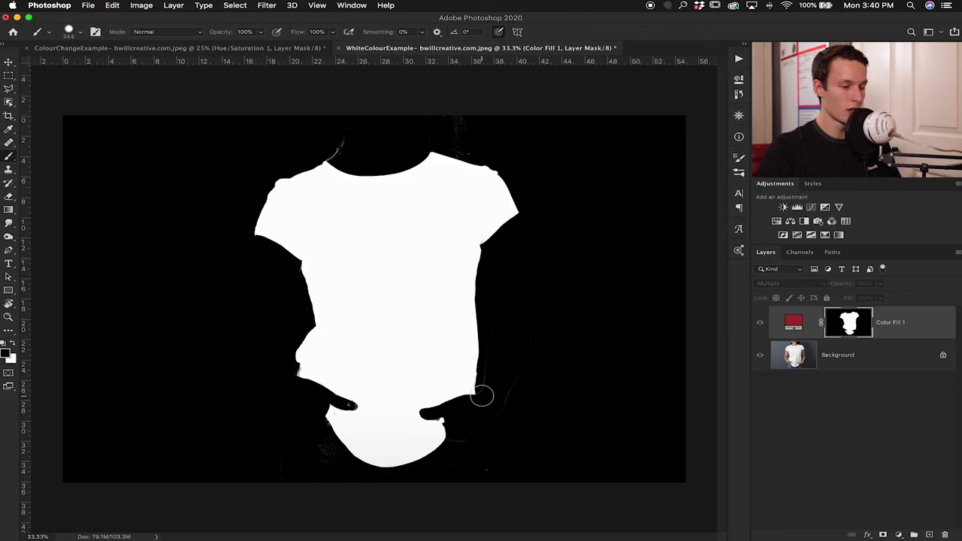
left_click_drag(367, 151, 333, 144)
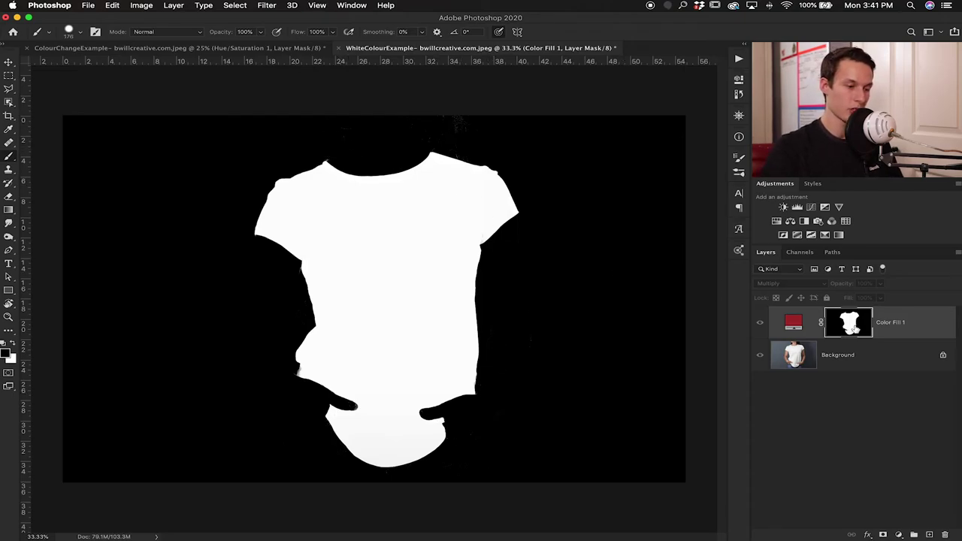
left_click(854, 328, "alt")
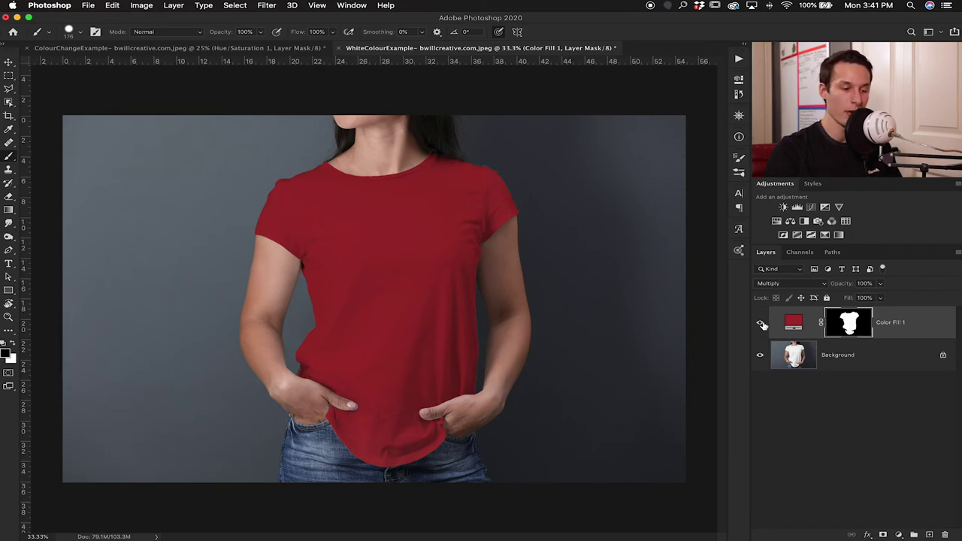
Reopen the shirt's fill colour, try pale aqua and mint shades, and accept the yellow #dcd04f.
double_click(793, 323)
mouse_move(686, 180)
left_mouse_down()
mouse_move(681, 152)
mouse_move(560, 129)
mouse_move(548, 176)
mouse_move(541, 159)
mouse_move(635, 144)
mouse_move(605, 139)
left_mouse_up()
left_click_drag(681, 152, 680, 174)
mouse_move(606, 140)
left_mouse_down()
mouse_move(609, 117)
mouse_move(557, 116)
left_mouse_up()
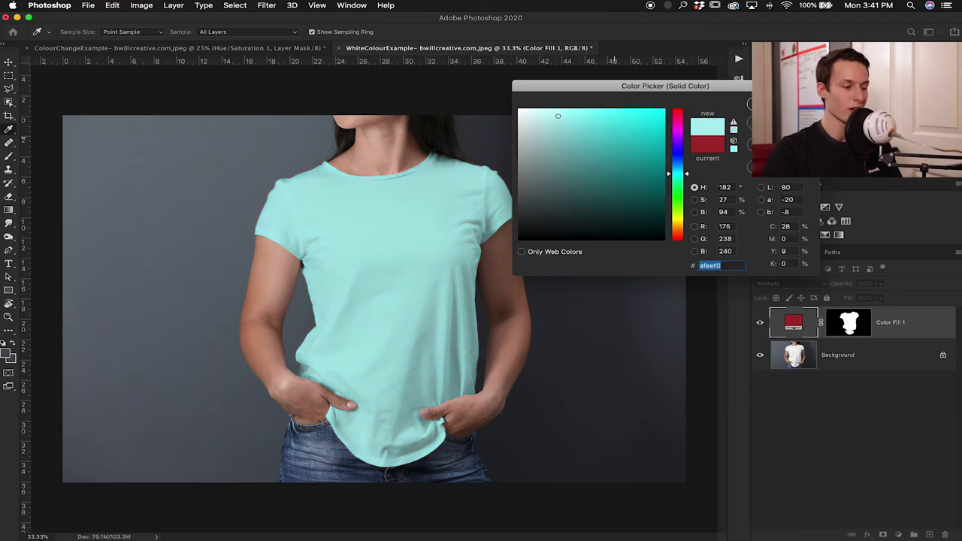
left_click_drag(680, 174, 684, 180)
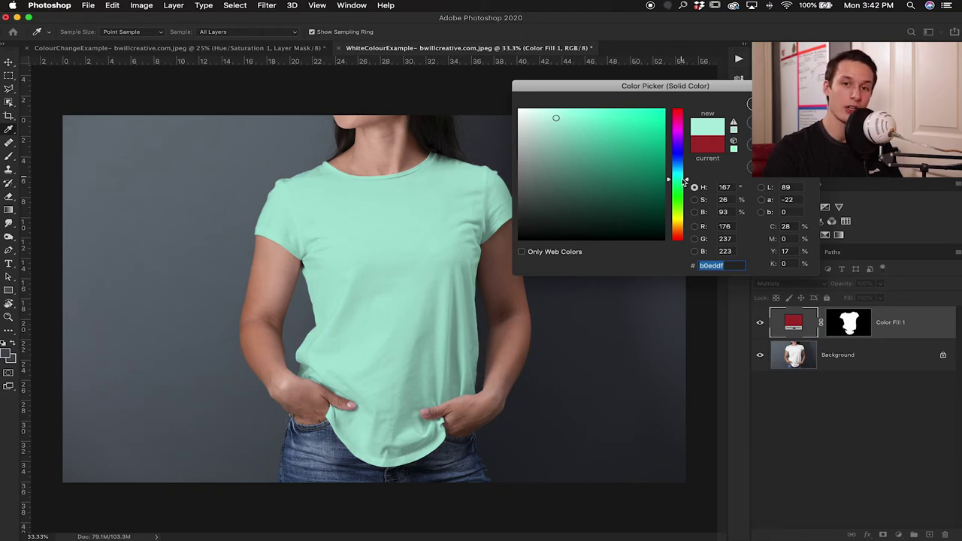
left_click_drag(684, 180, 683, 220)
mouse_move(605, 126)
left_mouse_down()
mouse_move(608, 114)
mouse_move(602, 126)
left_mouse_up()
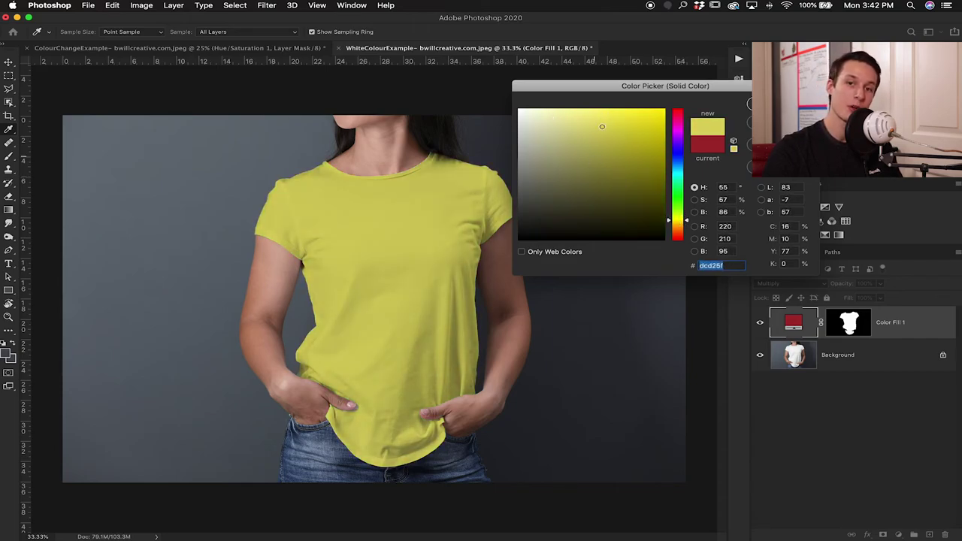
left_click_drag(602, 127, 613, 126)
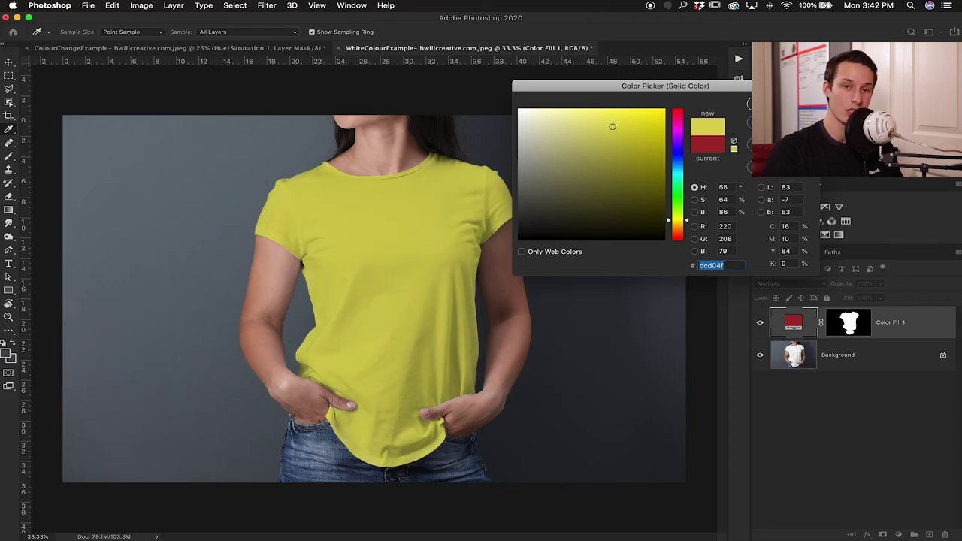
key("Return")
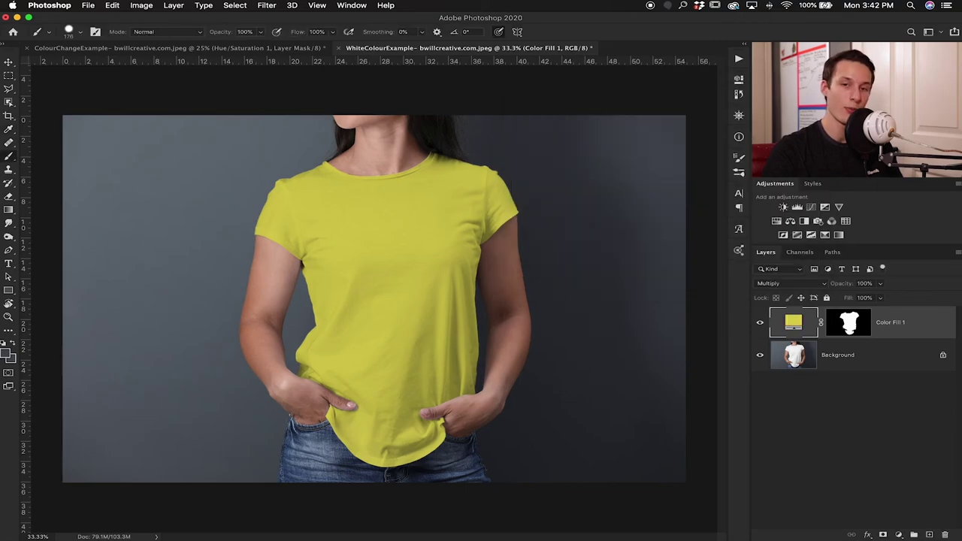
Clip a Hue/Saturation adjustment to the colour fill layer and colorize the shirt green with Hue 147, Saturation 21 and Lightness -11.
left_click(777, 221)
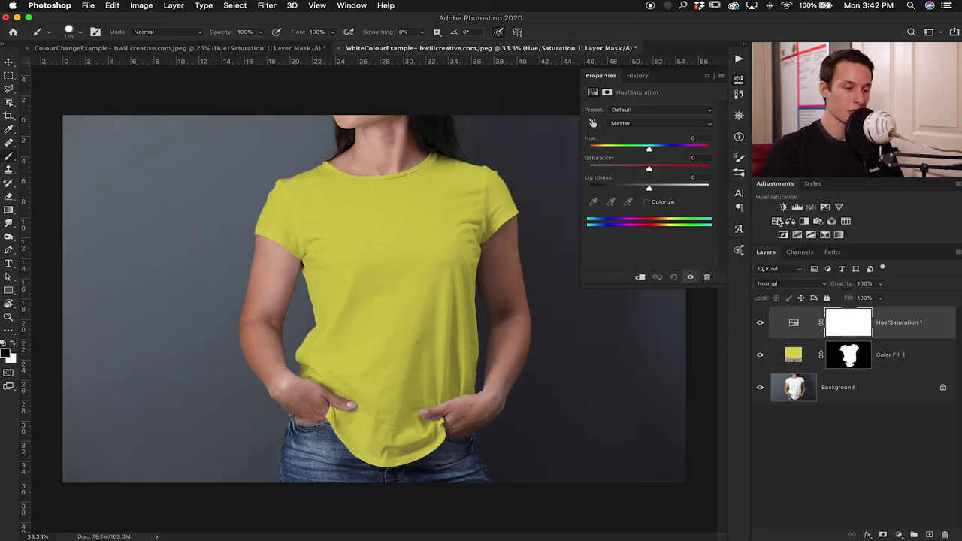
left_click(639, 279)
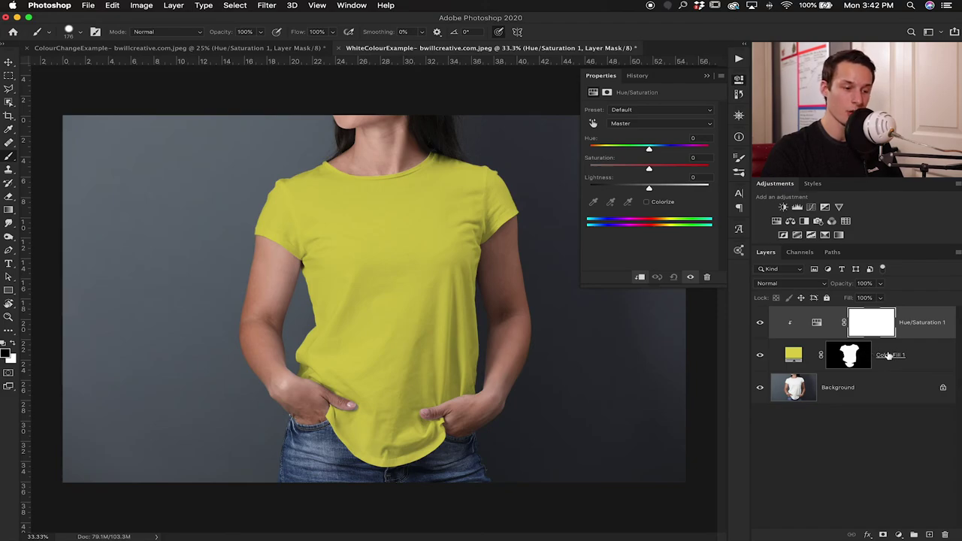
left_click(646, 201)
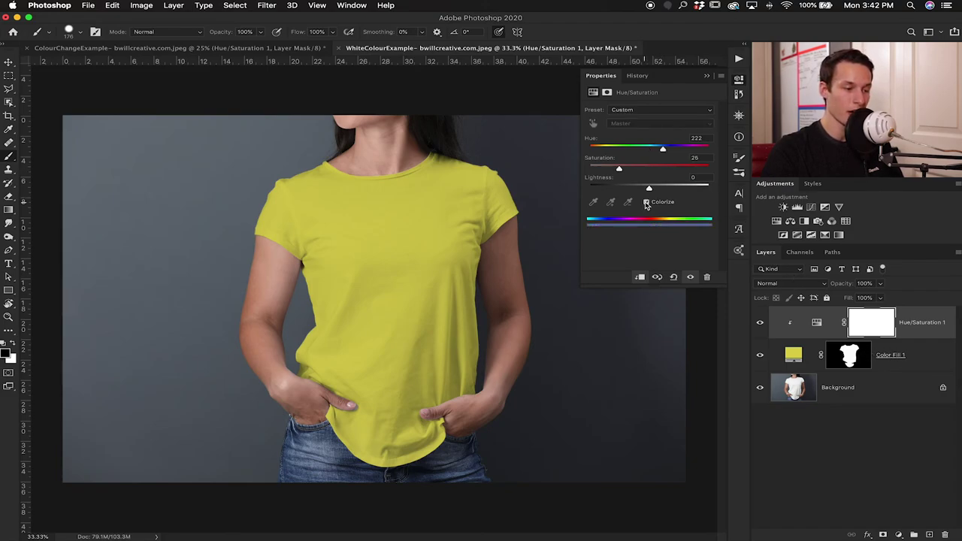
left_click_drag(663, 150, 643, 189)
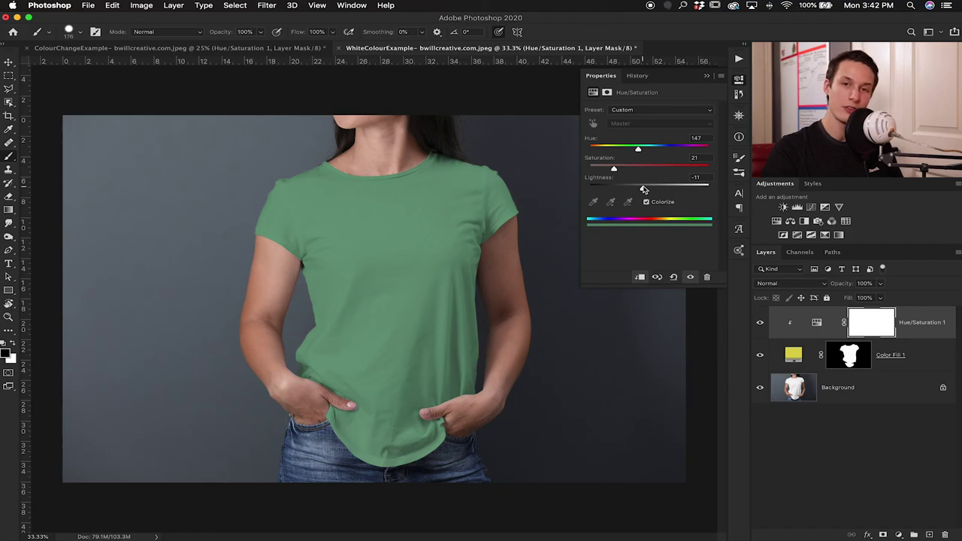